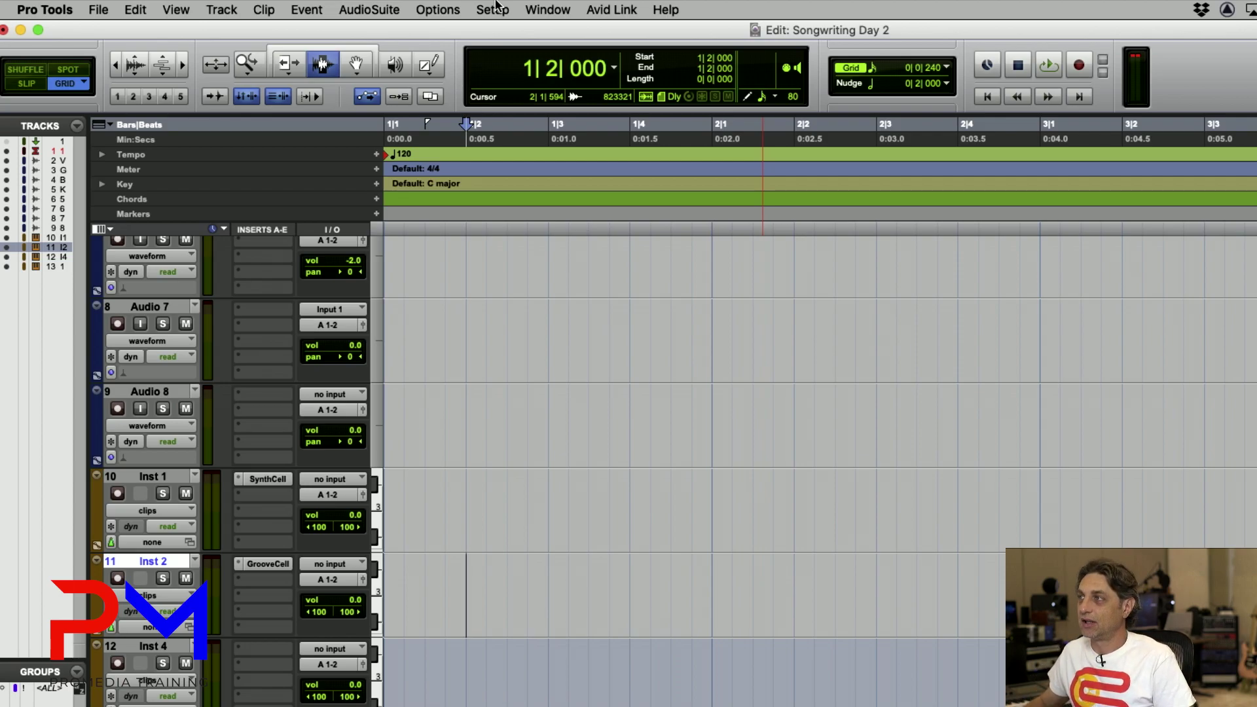
Step: Open the keyboard shortcuts editor and search its commands for "new track", leaving the search field empty
click(497, 5)
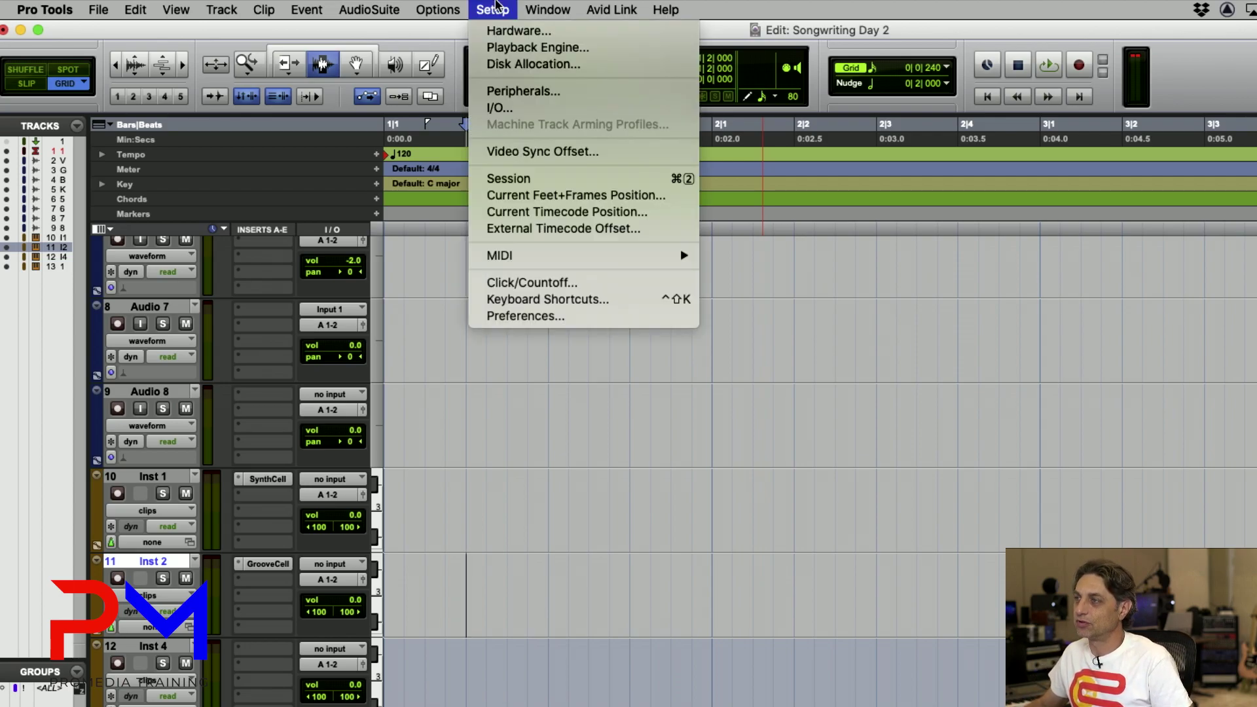
click(622, 303)
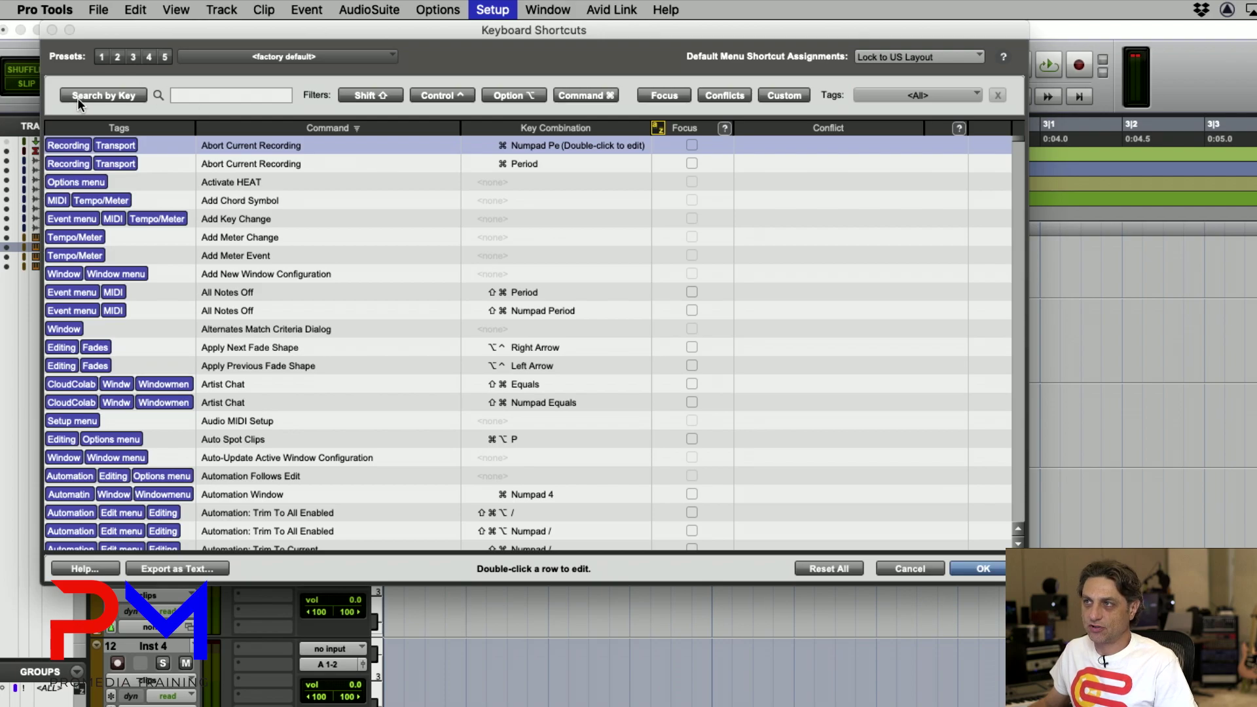
click(196, 95)
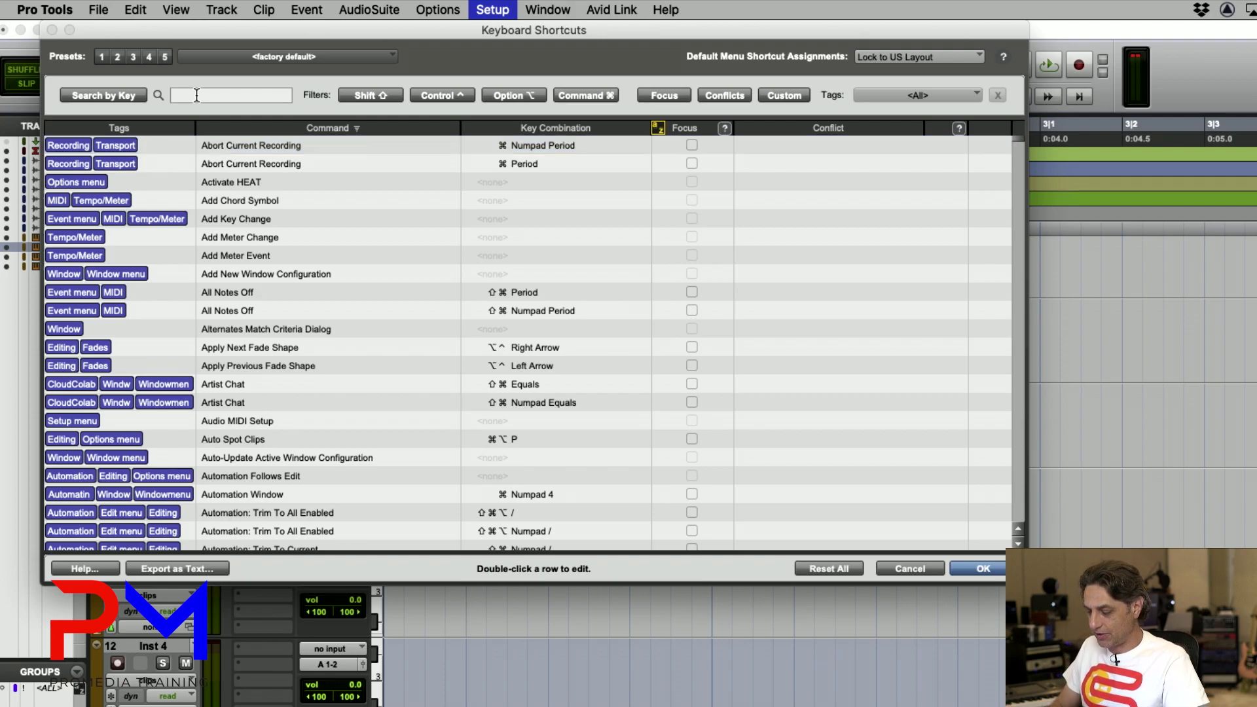
text(new track)
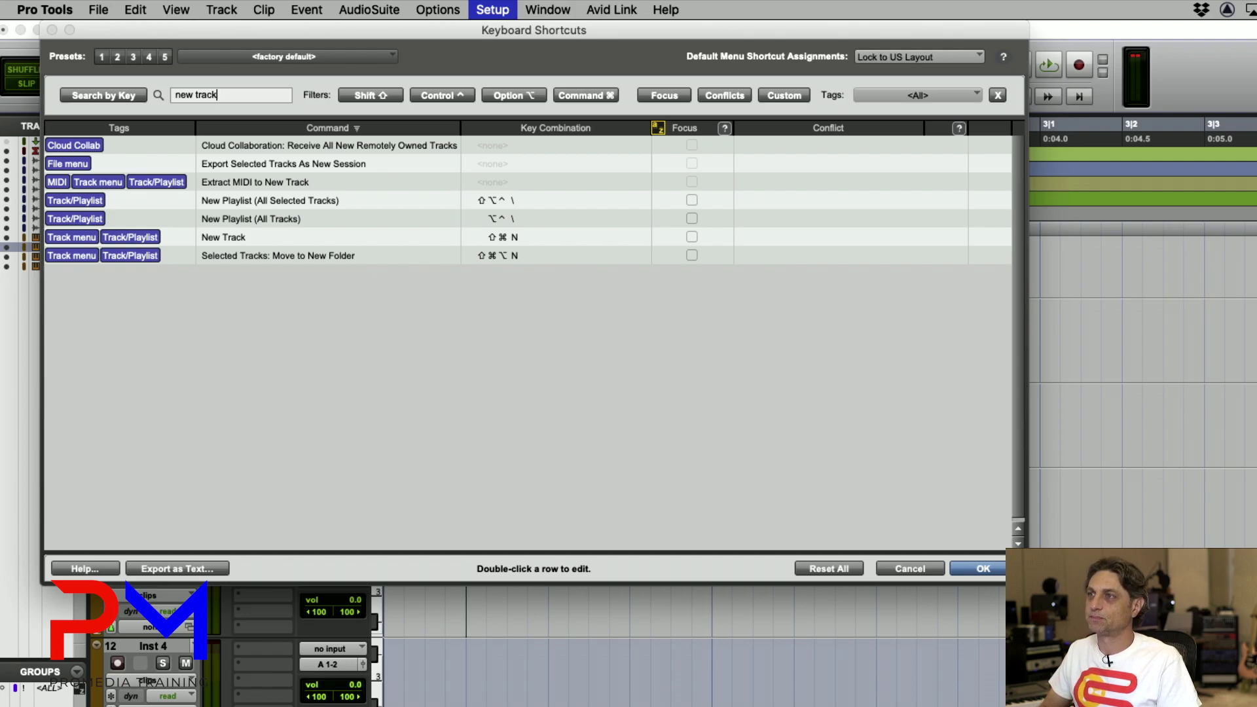
drag(244, 96, 179, 94)
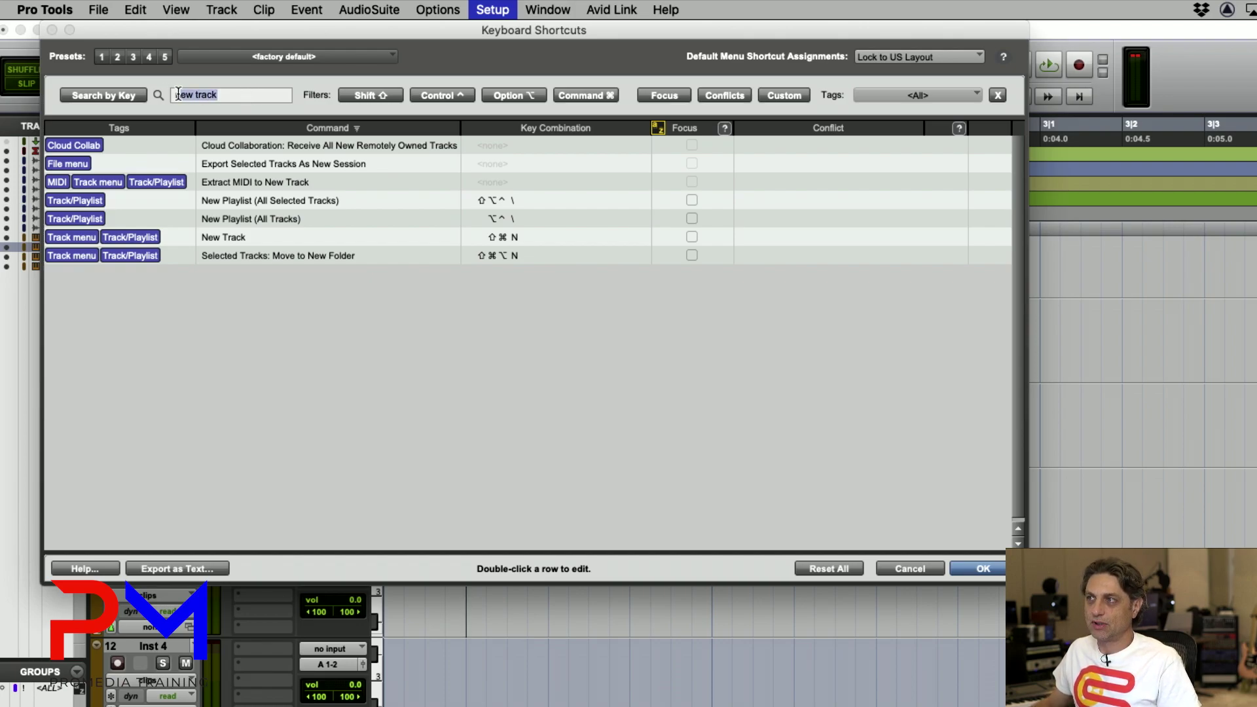
key(BackSpace)
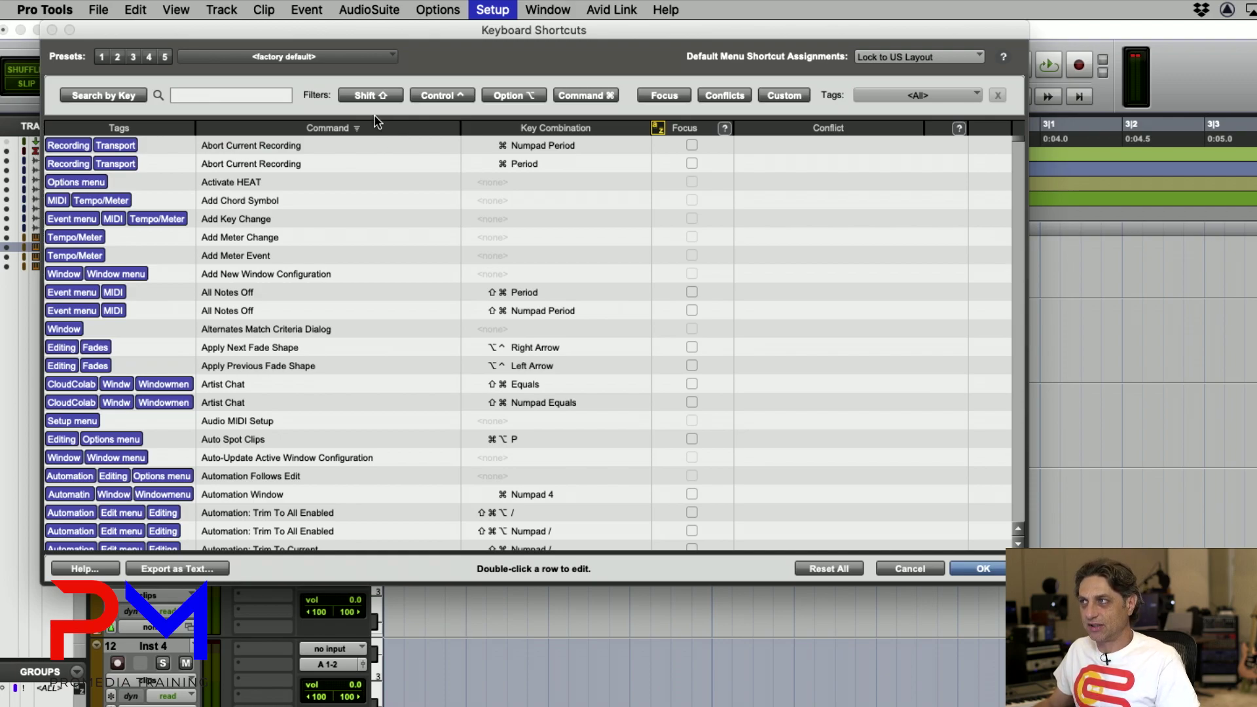
Step: Filter the shortcut list by combinations of the Shift, Control, Option and Command modifiers, ending with Shift only
click(370, 94)
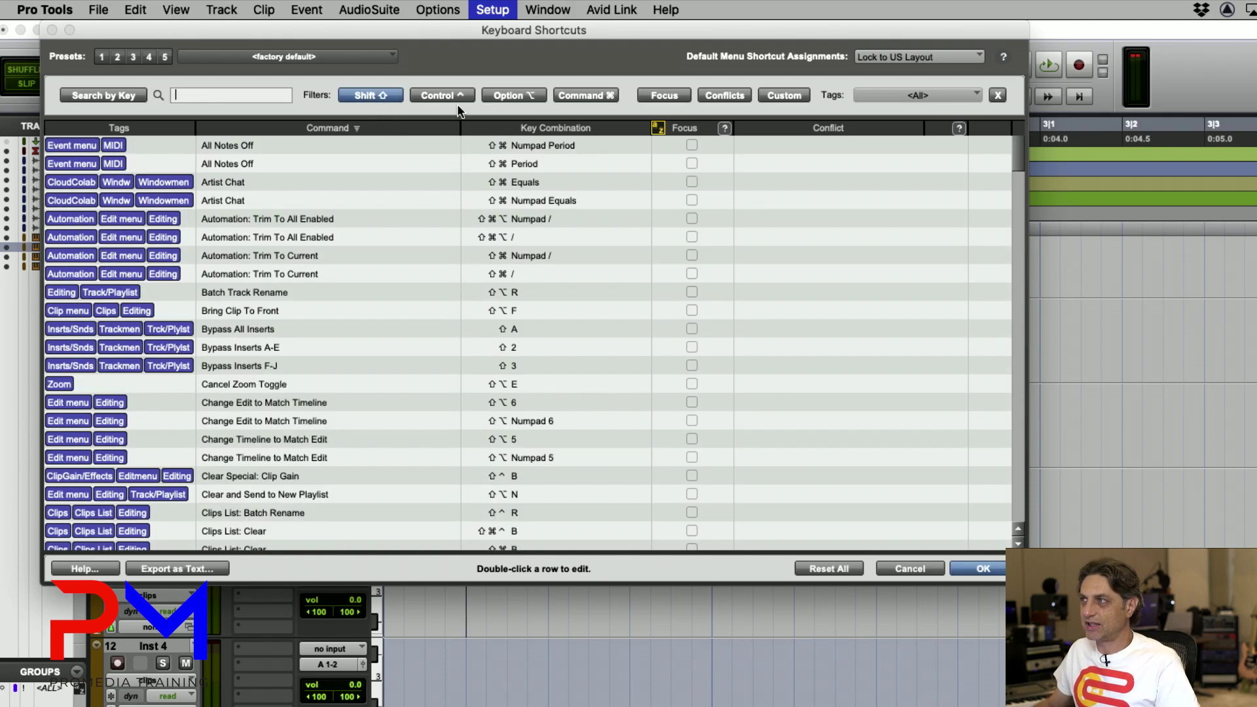
click(445, 95)
click(508, 97)
click(586, 96)
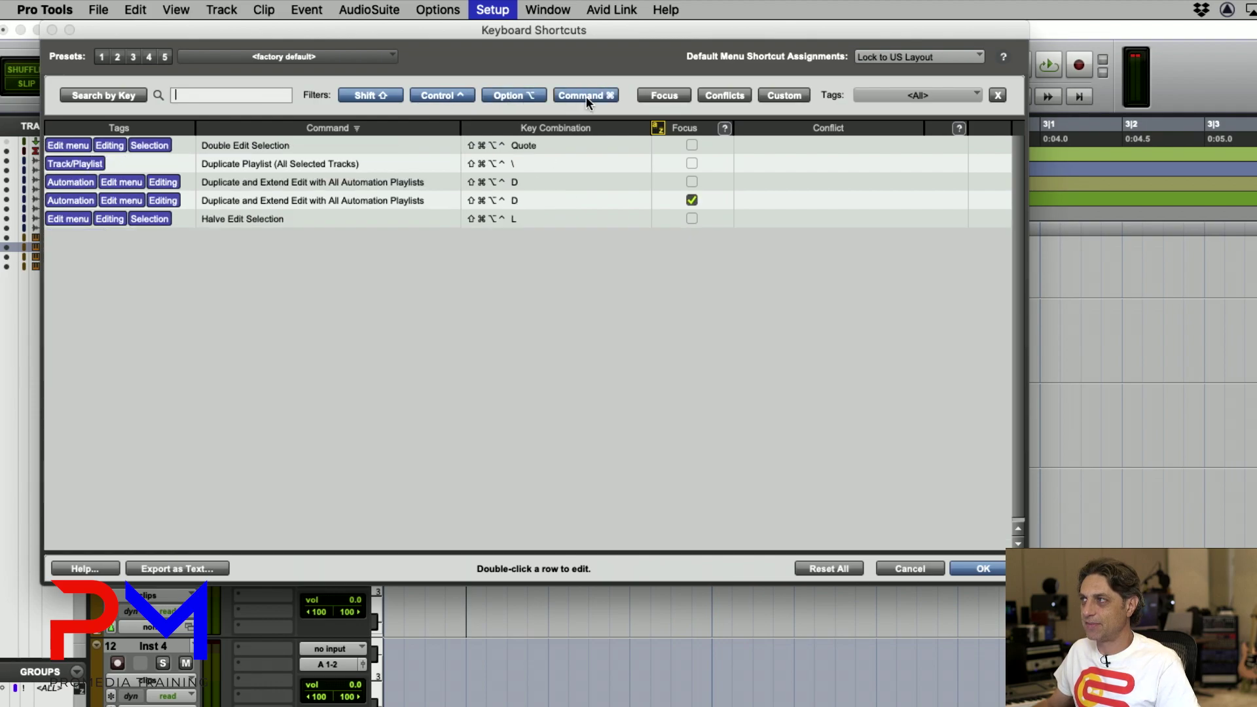
click(592, 97)
click(518, 95)
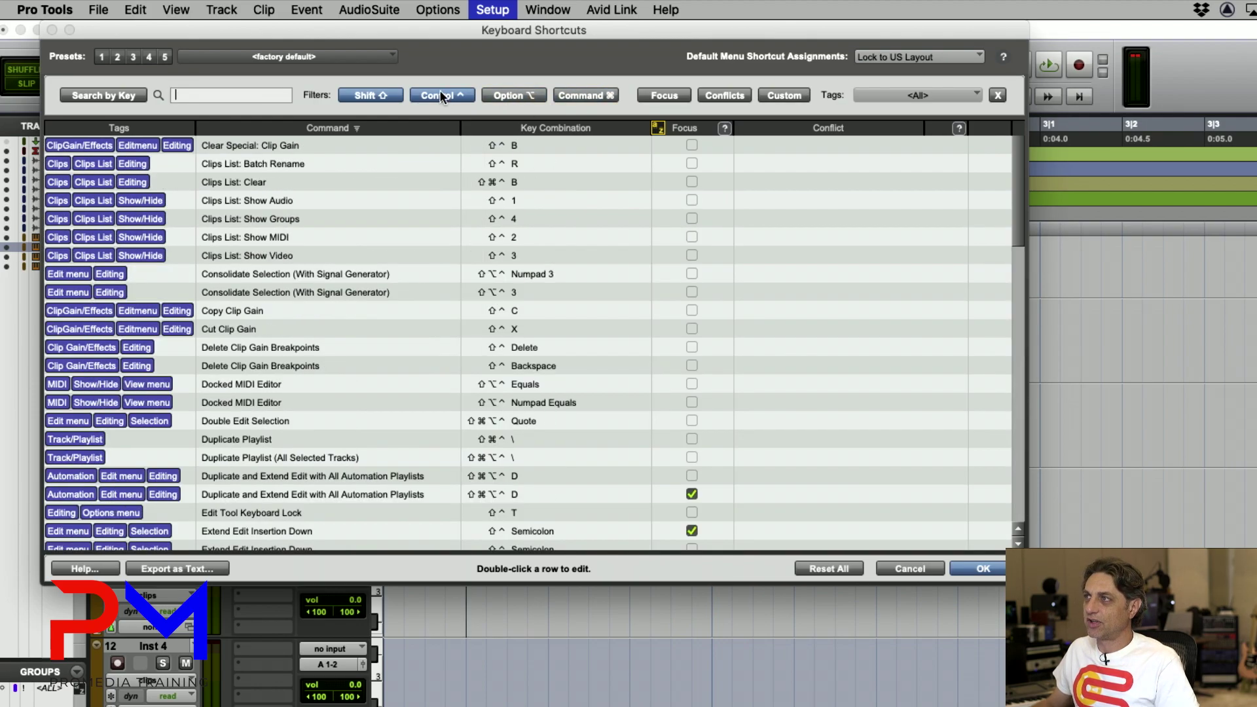
click(437, 91)
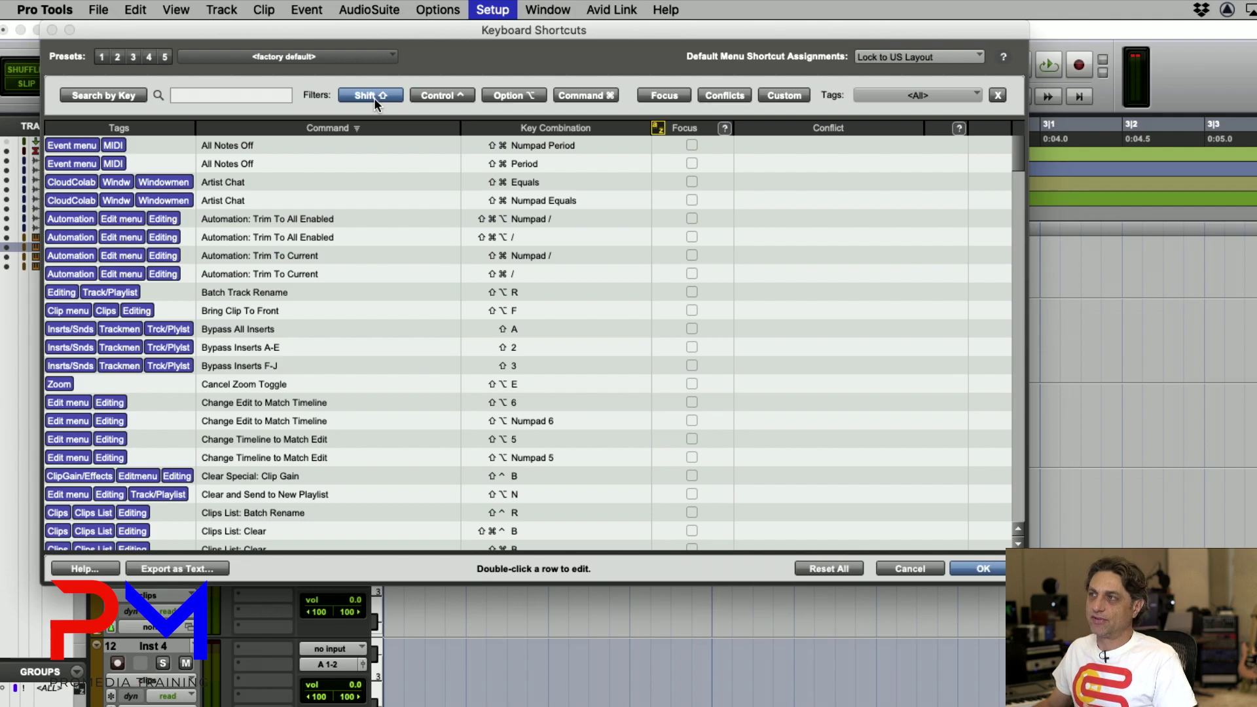
click(509, 96)
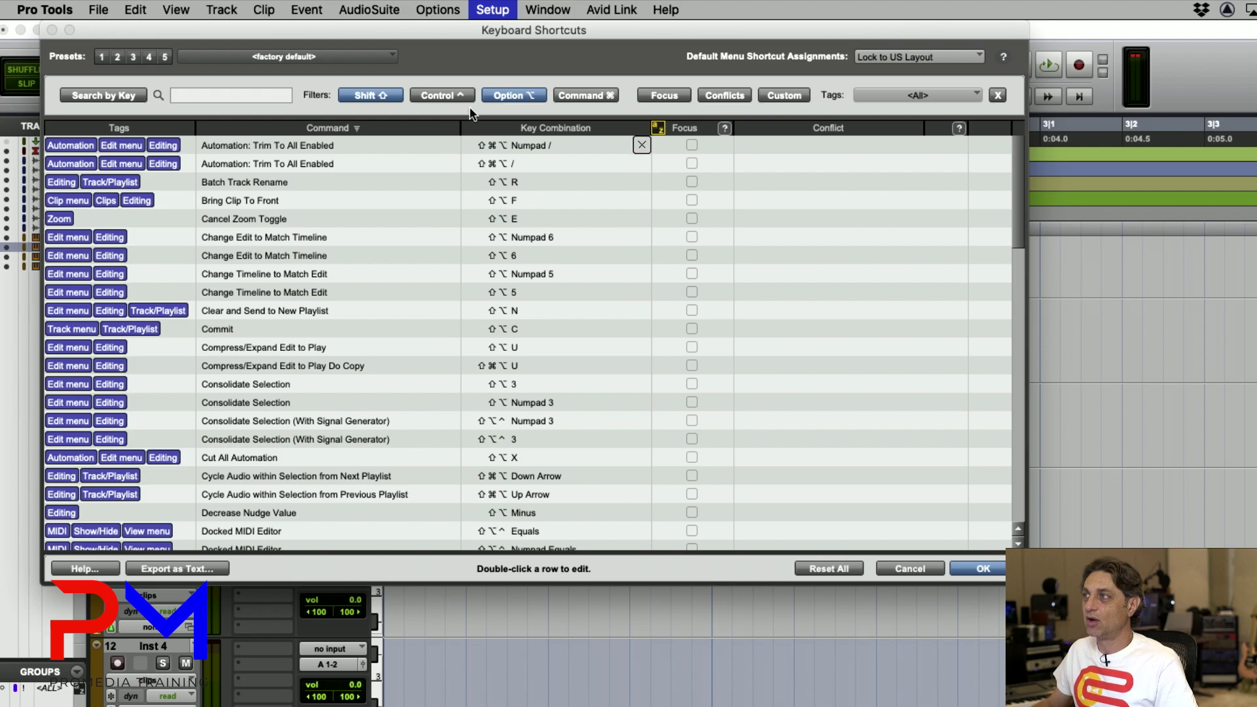
click(517, 96)
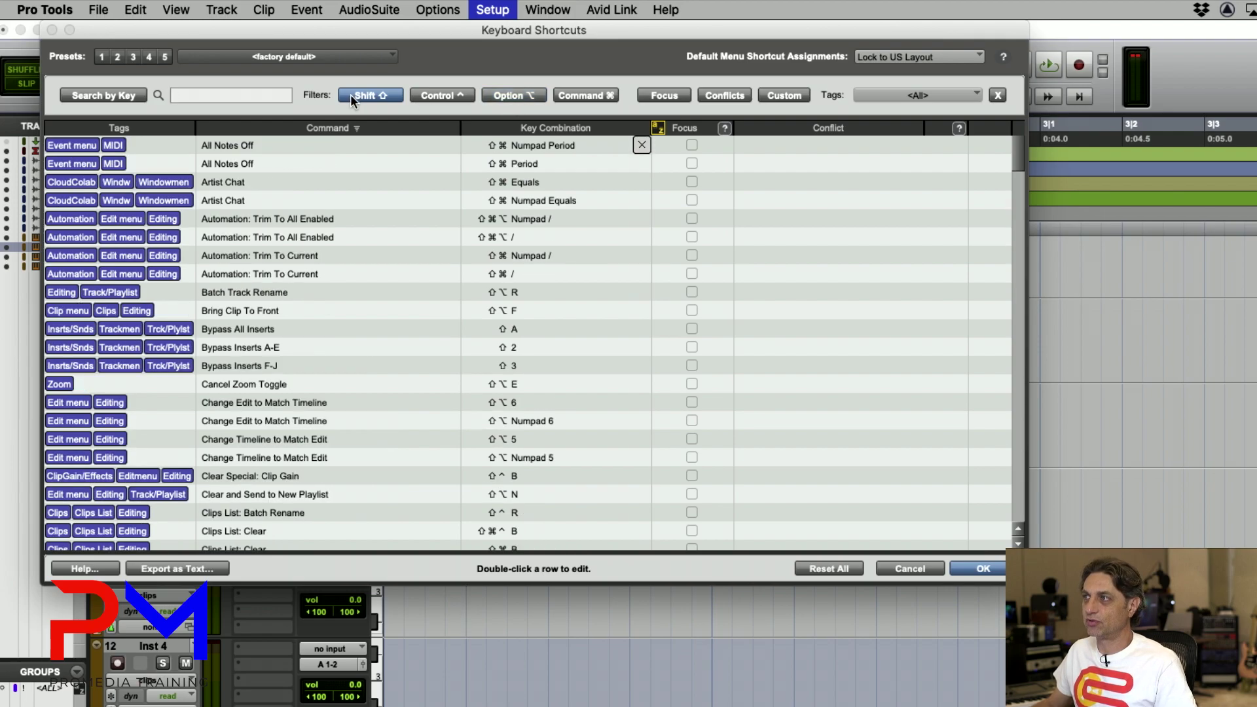
Step: View the shortcuts that combine Control, Option and Command, and those that use Focus, leaving all filters off
click(351, 96)
click(432, 95)
click(579, 95)
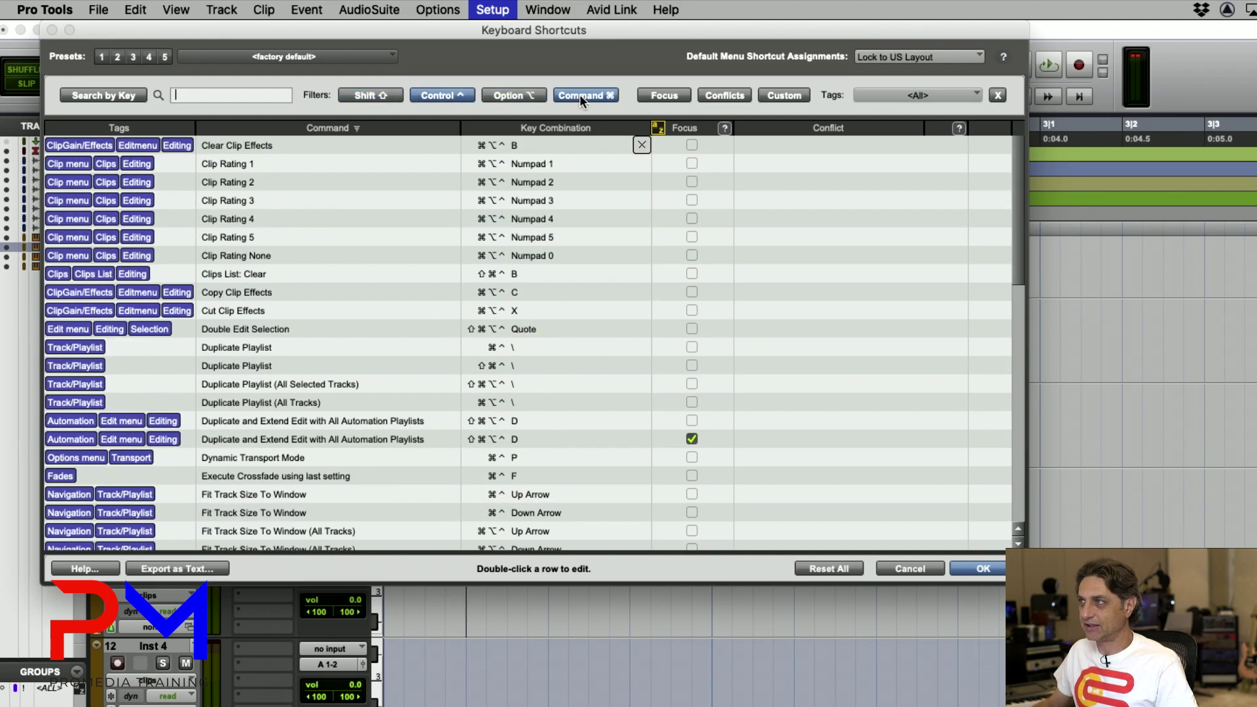
click(510, 95)
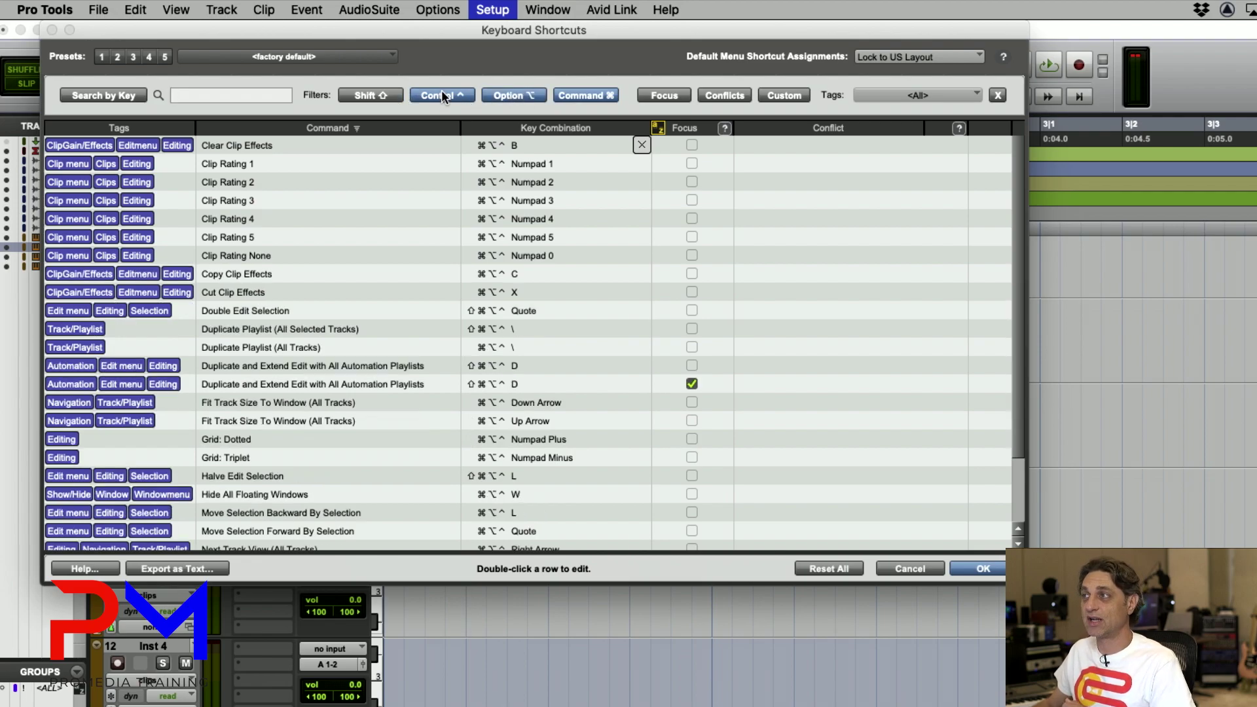
click(520, 97)
click(587, 95)
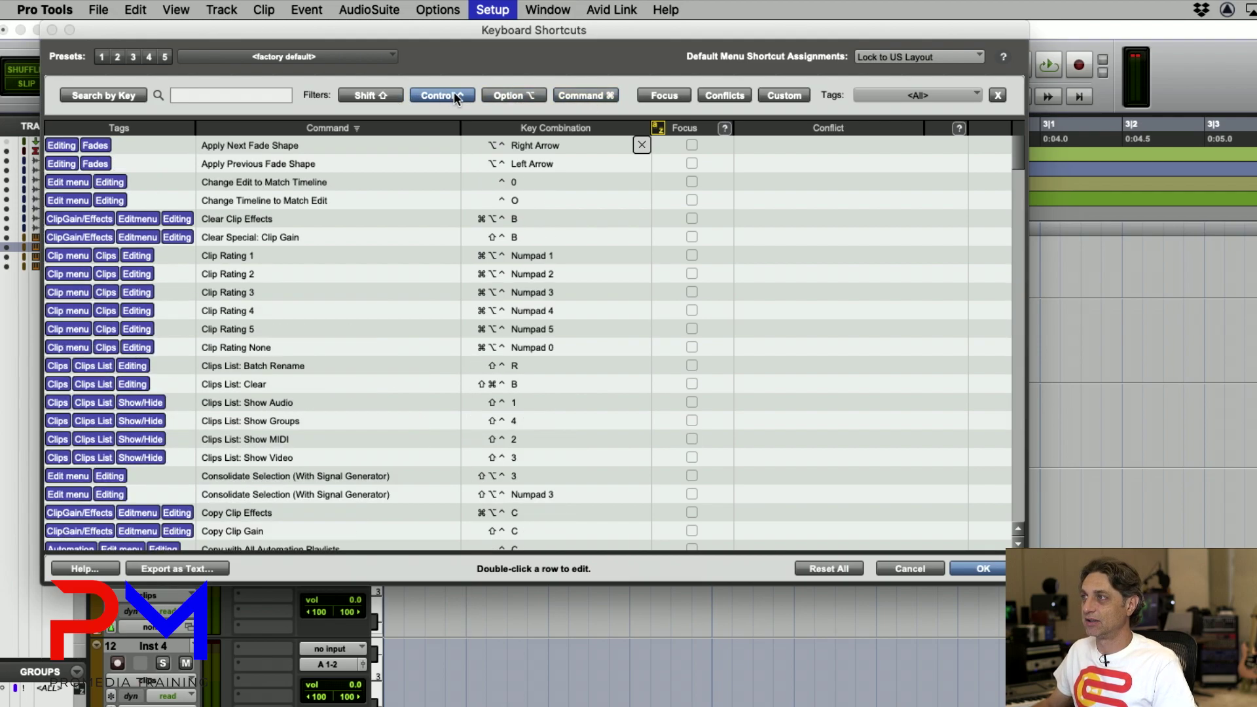
click(452, 93)
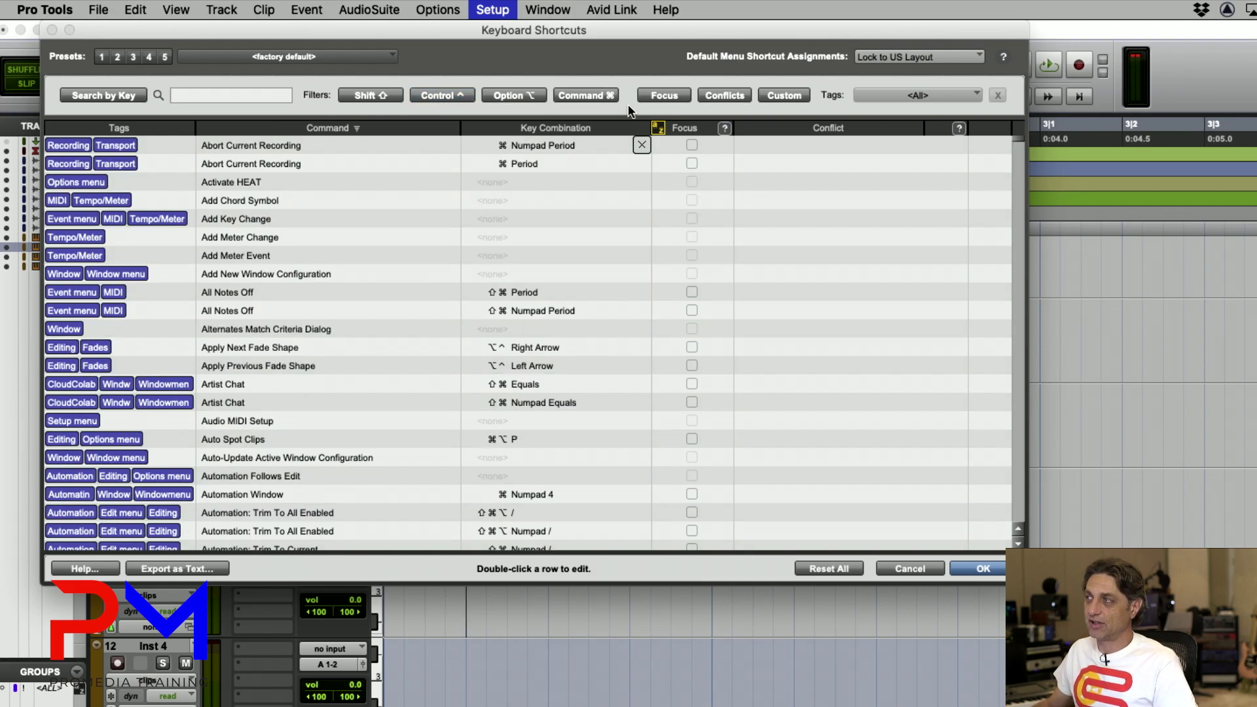
click(662, 96)
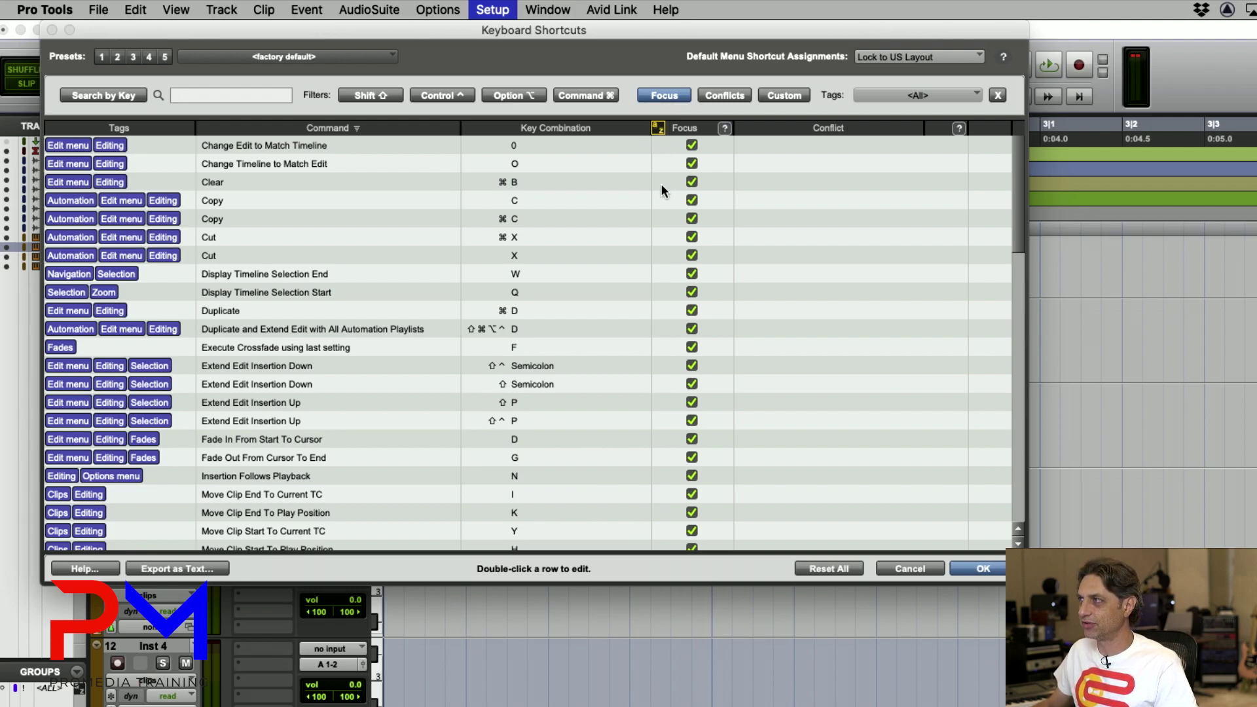
click(664, 95)
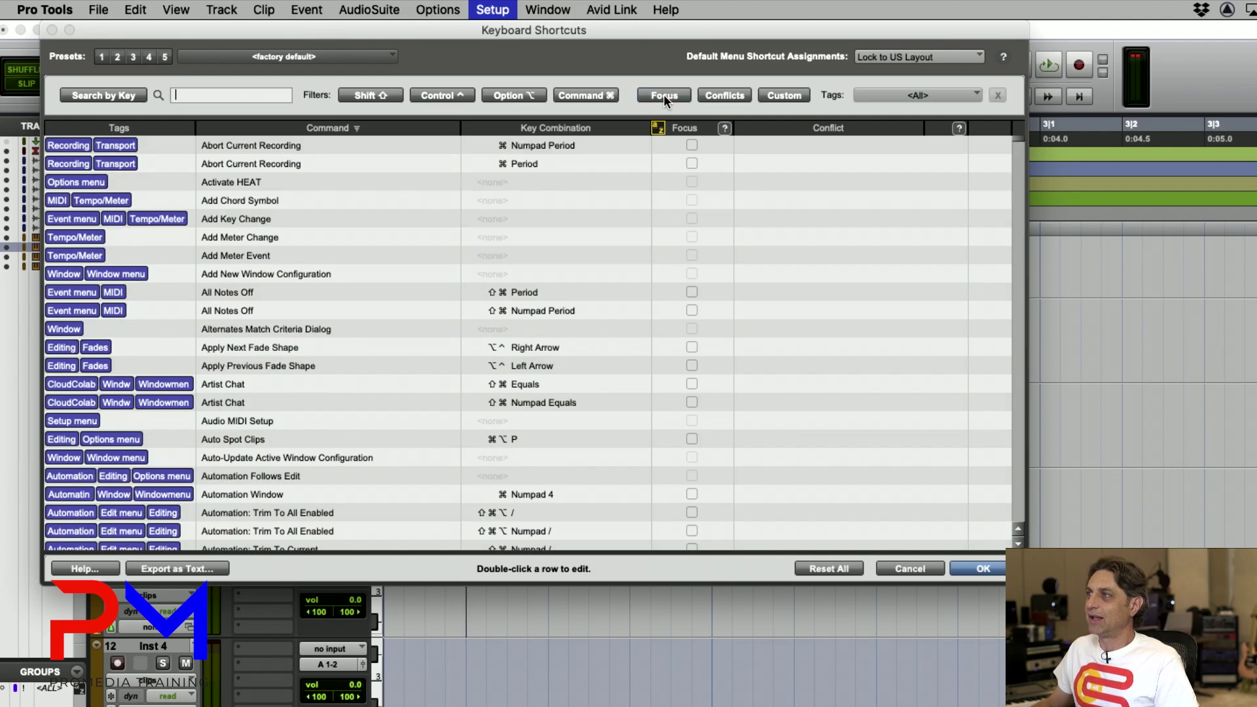
Step: Assign Shift+Command+Option+Control+C to the Add Chord Symbol command and check the shortcut list for conflicts
mouse_move(603, 165)
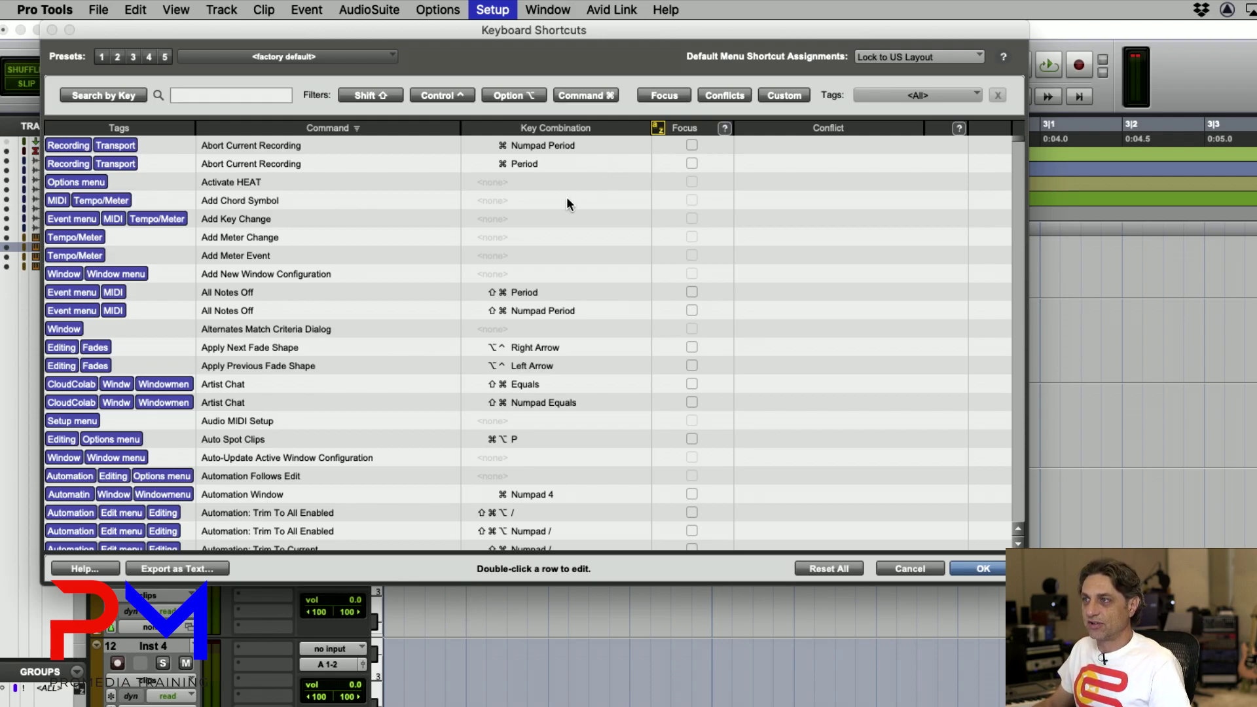
click(613, 202)
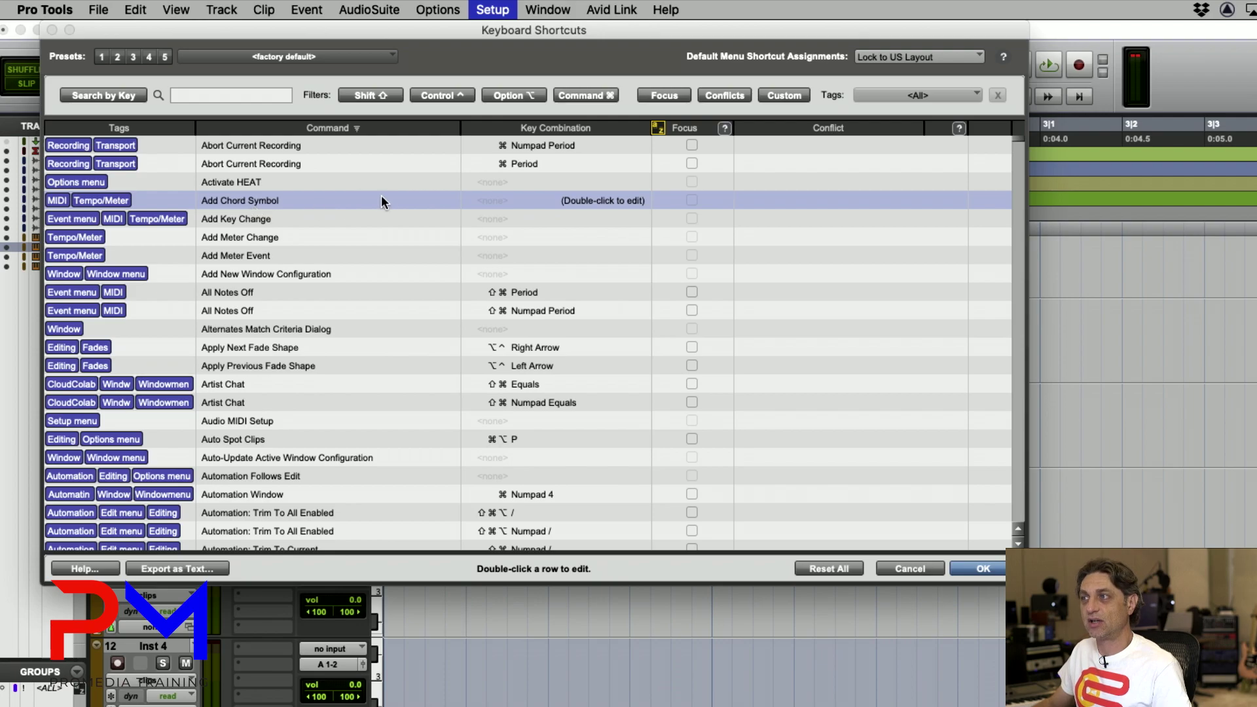
double_click(603, 201)
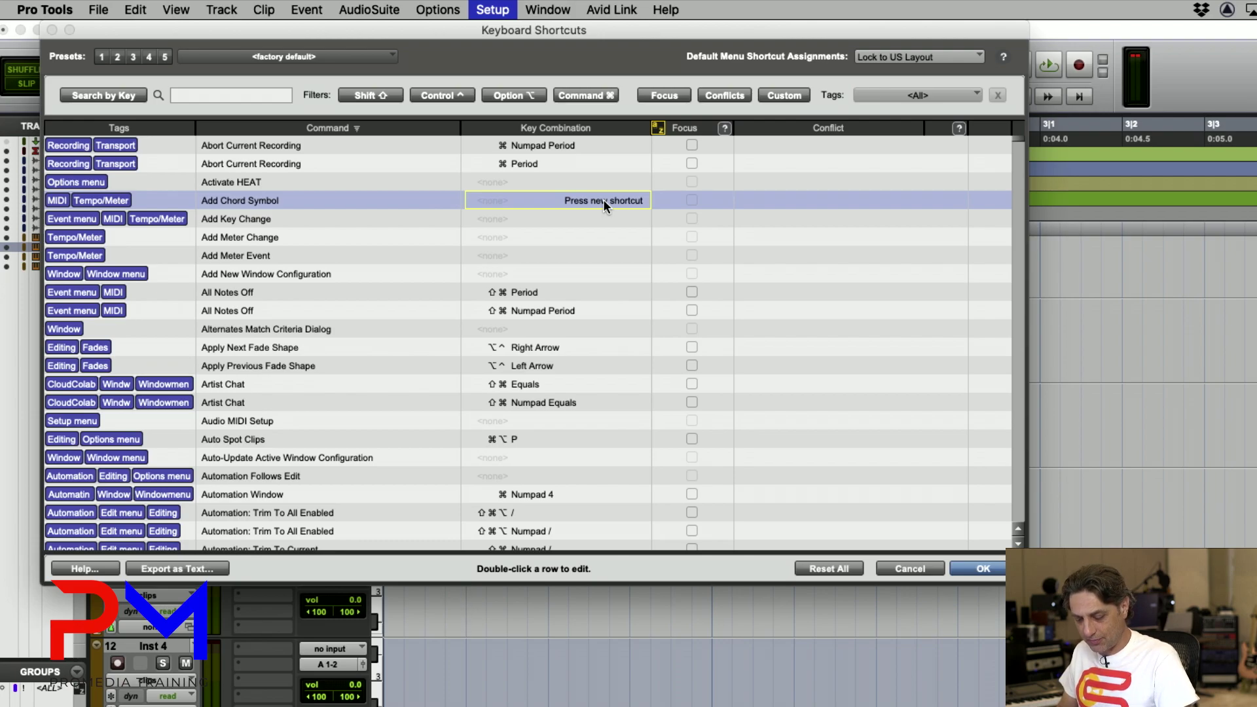
key(ctrl+alt+shift+super+c)
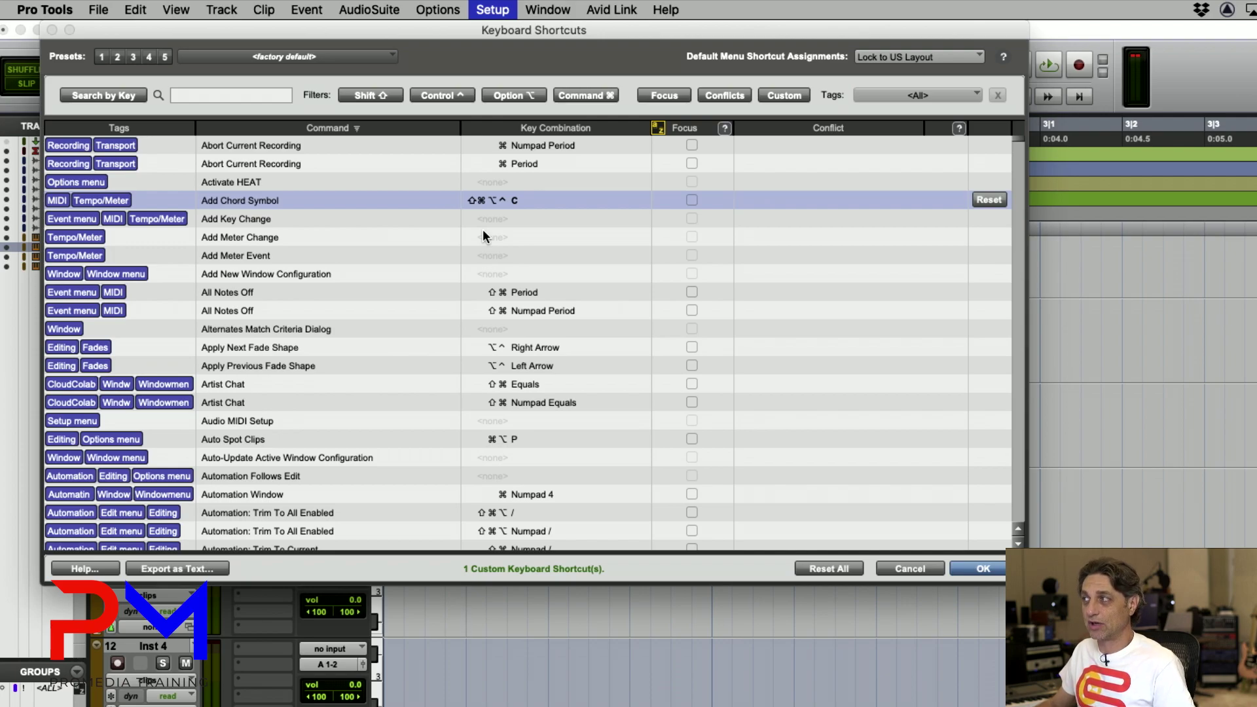
click(730, 96)
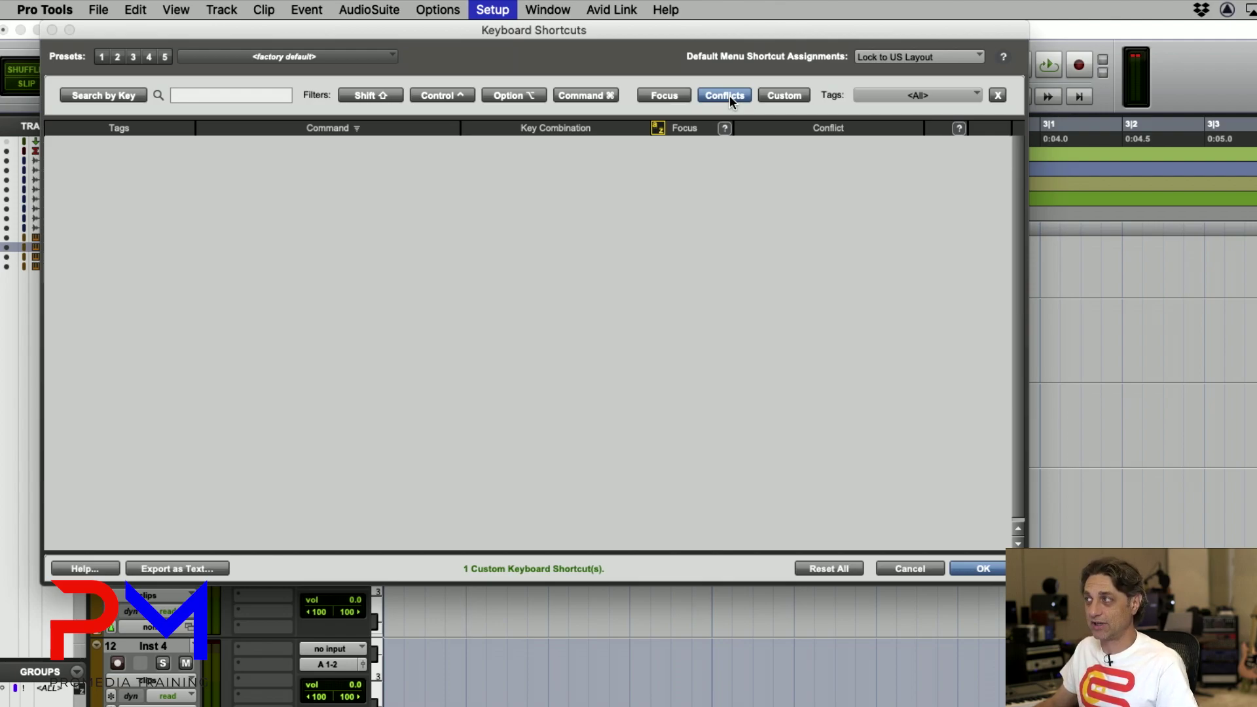
click(729, 96)
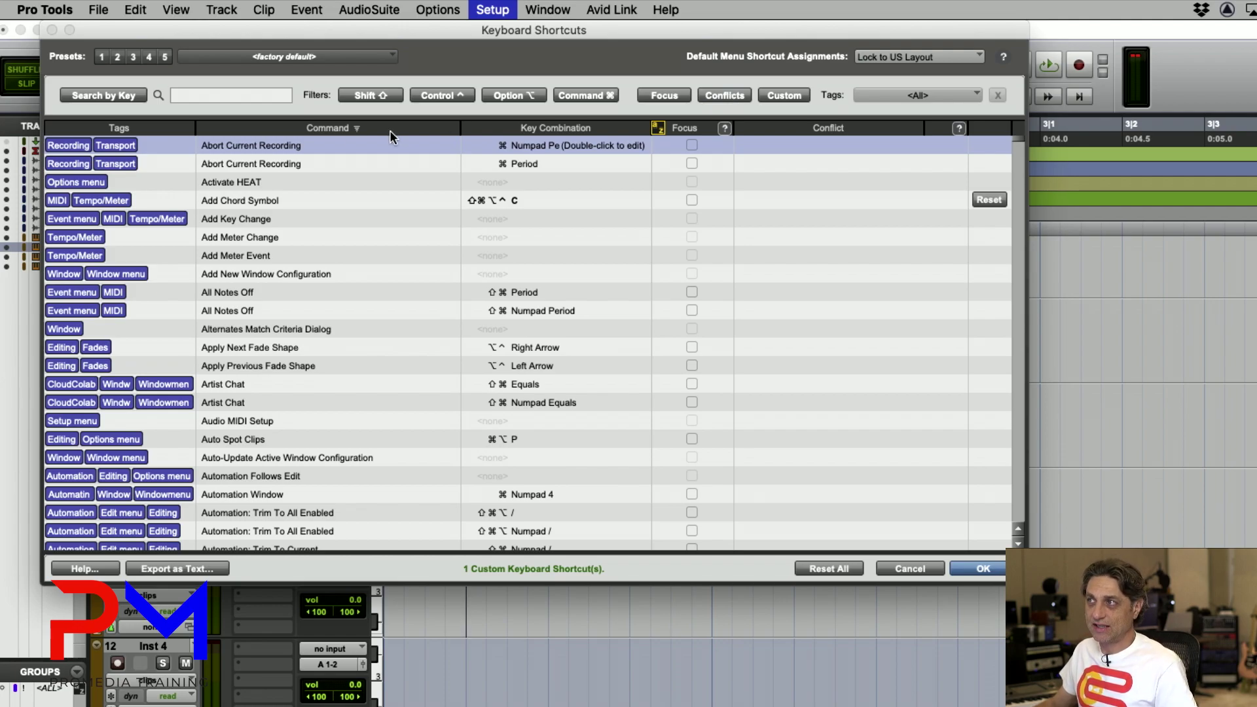
Step: Save the custom shortcut settings as a new preset file named April 2022
click(302, 59)
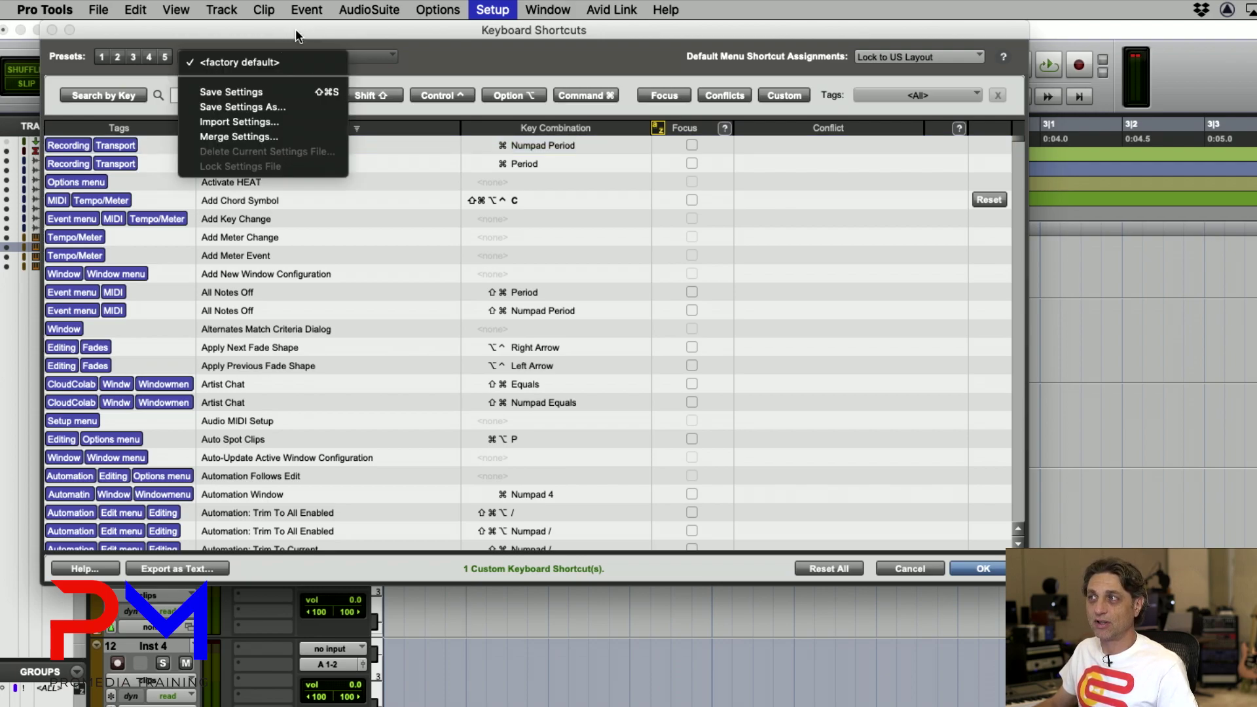
click(283, 112)
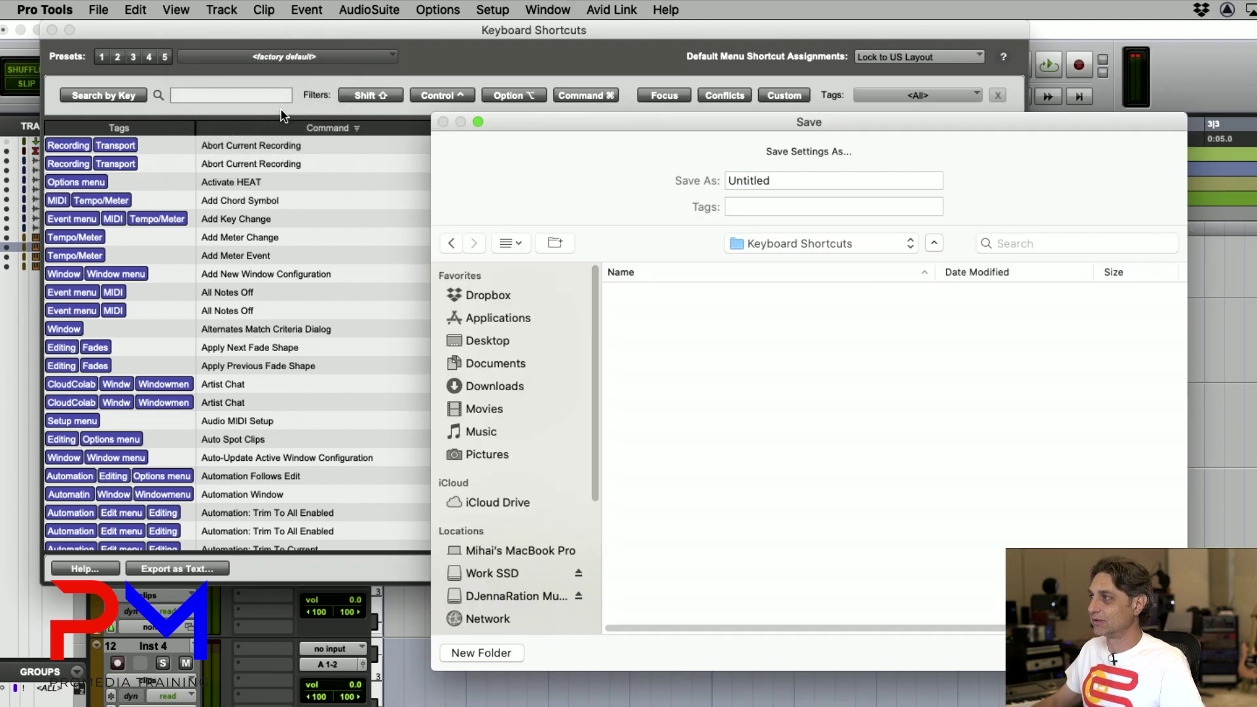
click(806, 178)
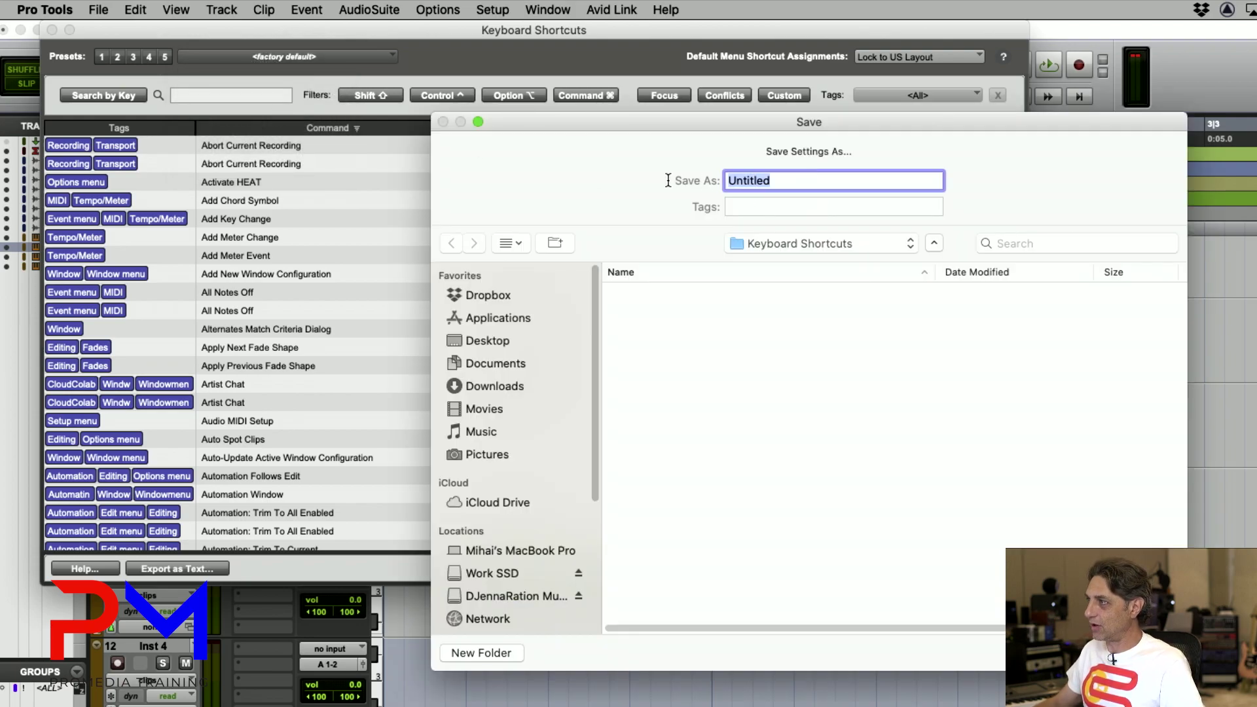
text(April 202)
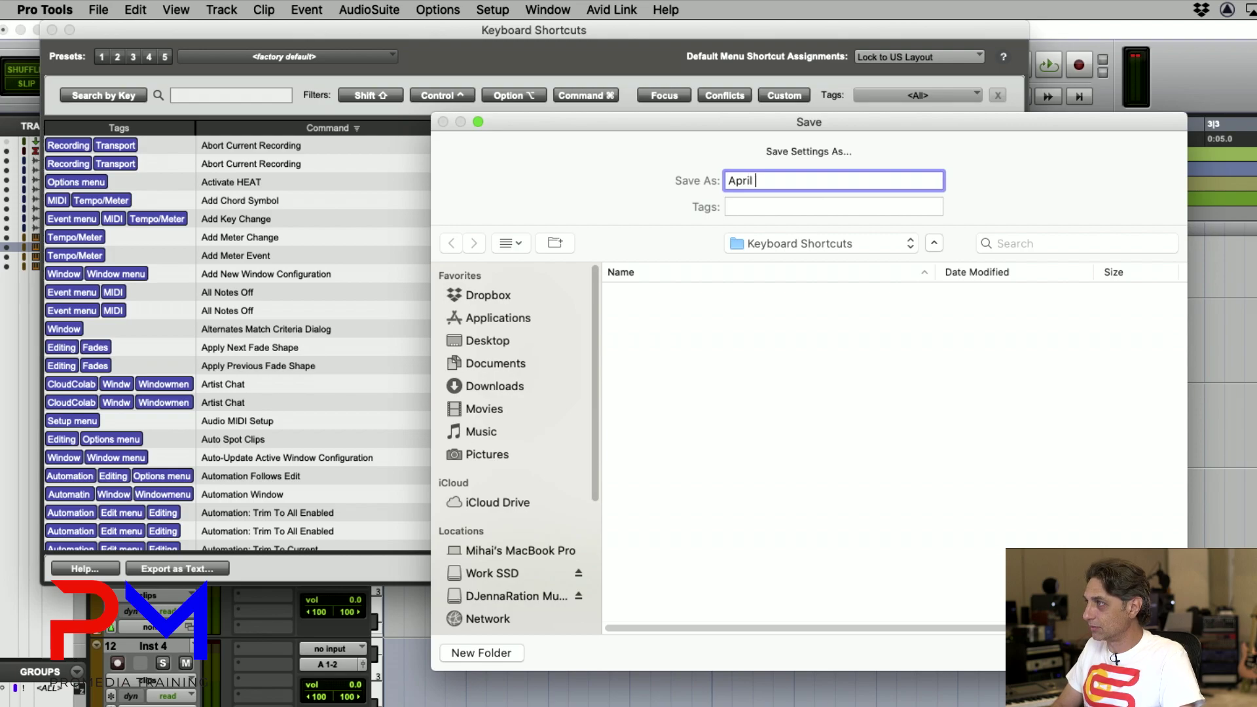
text(2)
key(Return)
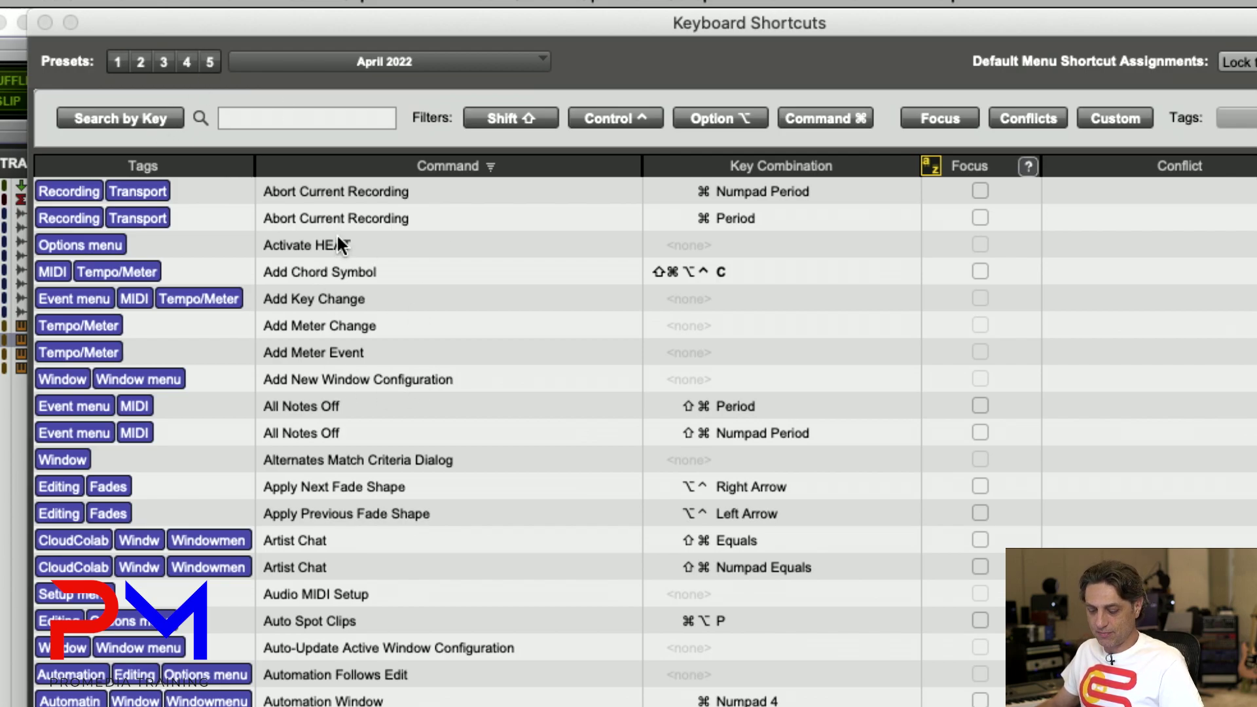
Step: Recall shortcut preset 5, set Shift+Command+Option+Control+C for Add Chord Symbol and apply the shortcut settings
click(210, 63)
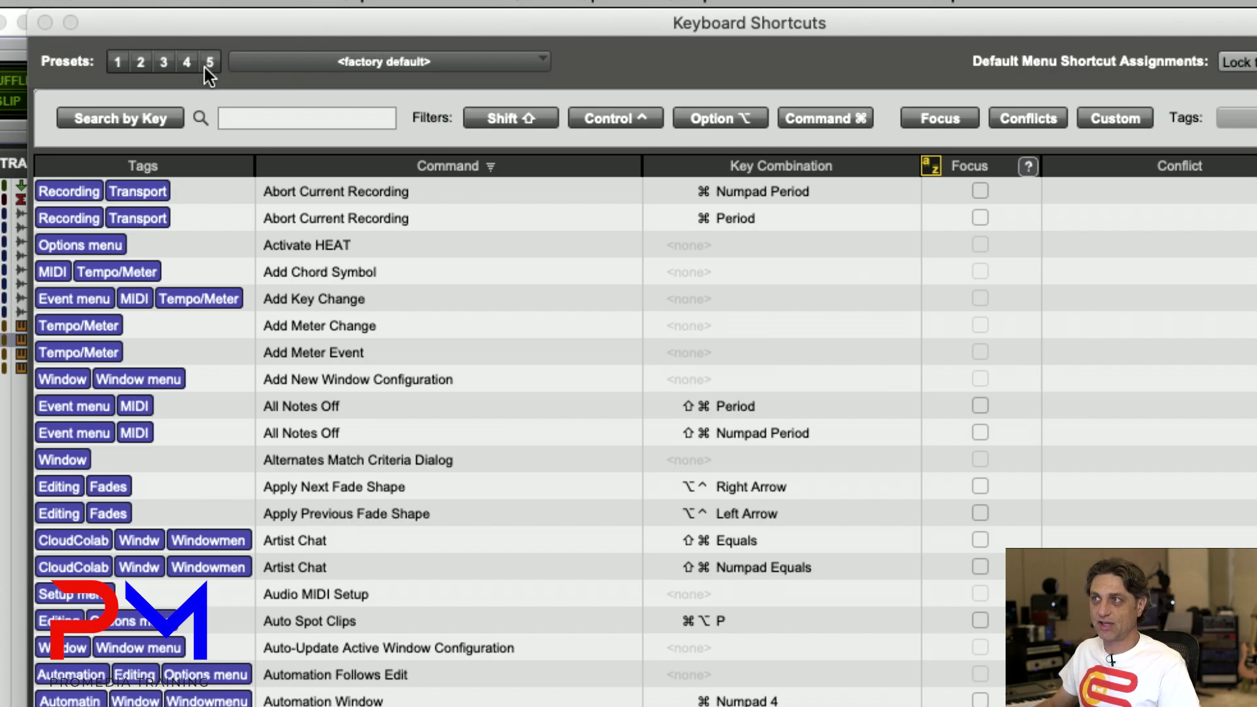
key(ctrl+alt+shift+super+c)
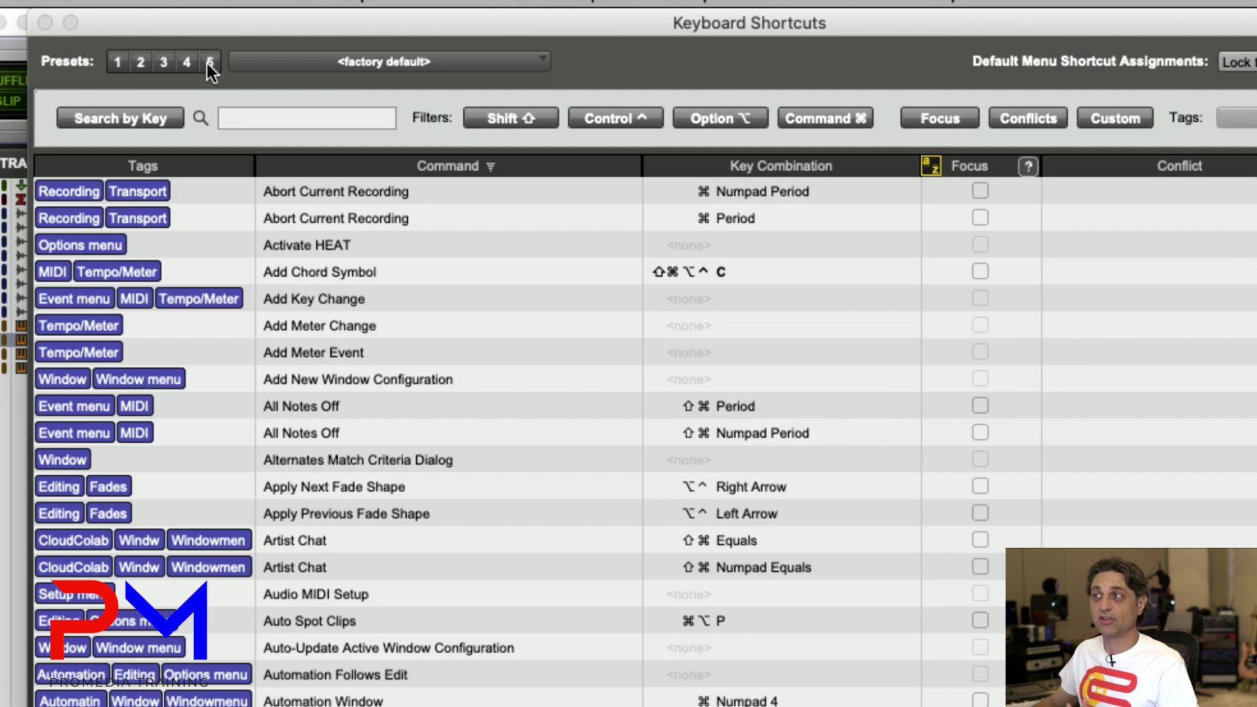
click(375, 60)
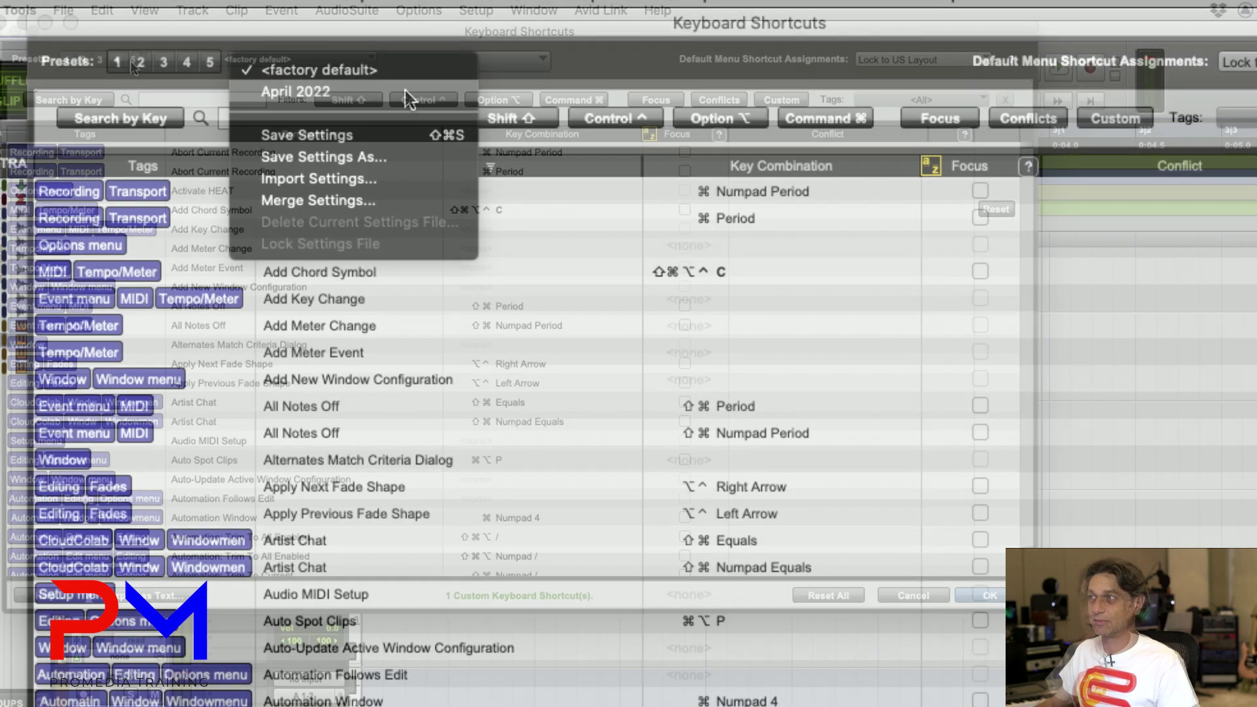
click(207, 63)
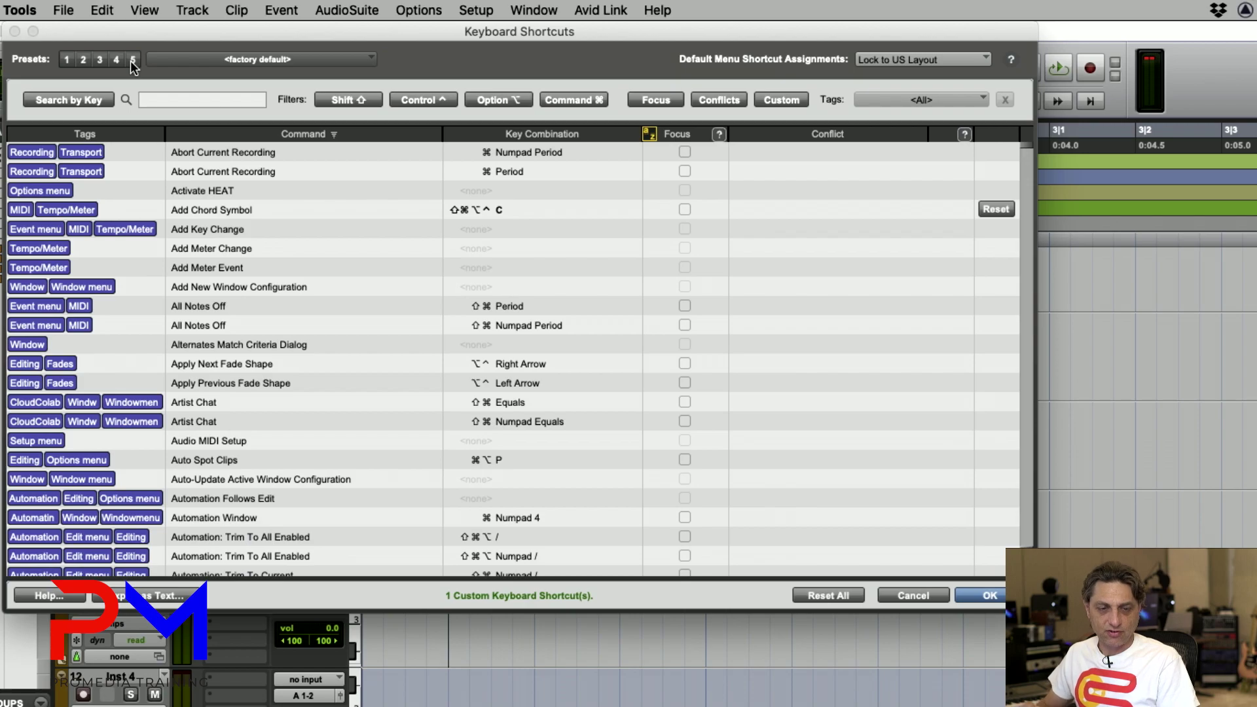
click(986, 594)
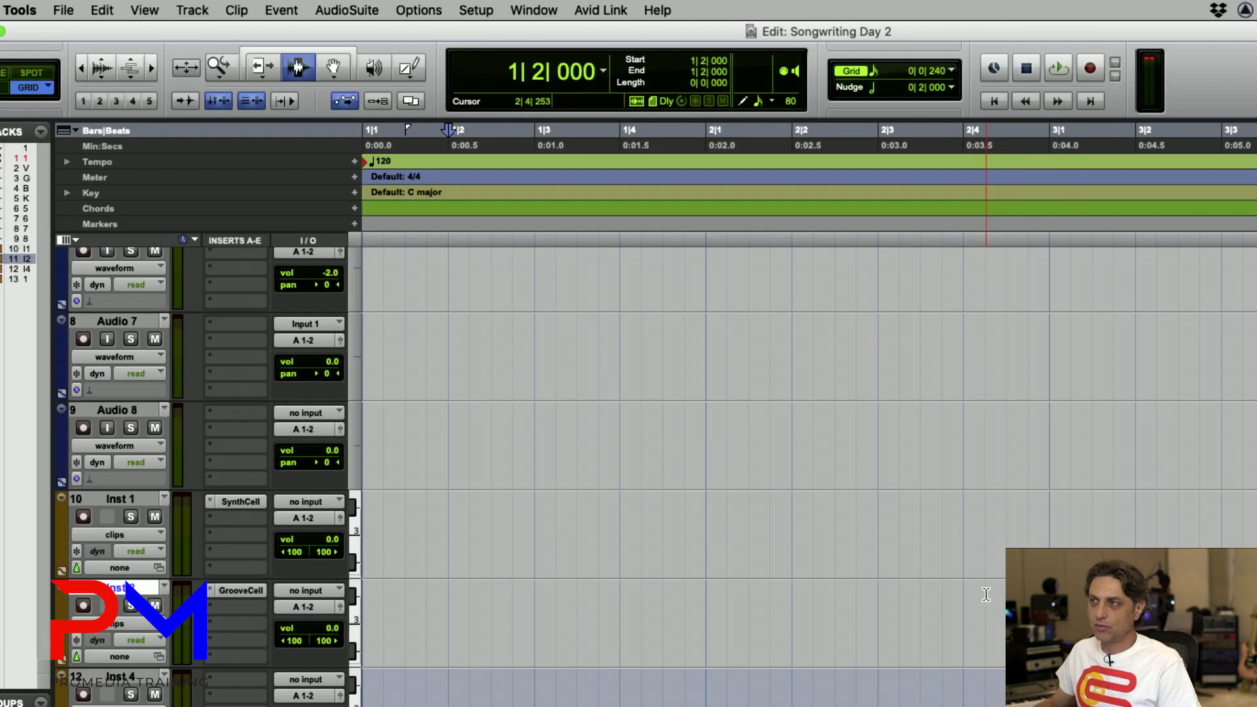
Step: Place the edit cursor at bar 2, beat 1 and bring up the Chord Change dialog with the custom Add Chord Symbol shortcut
click(707, 278)
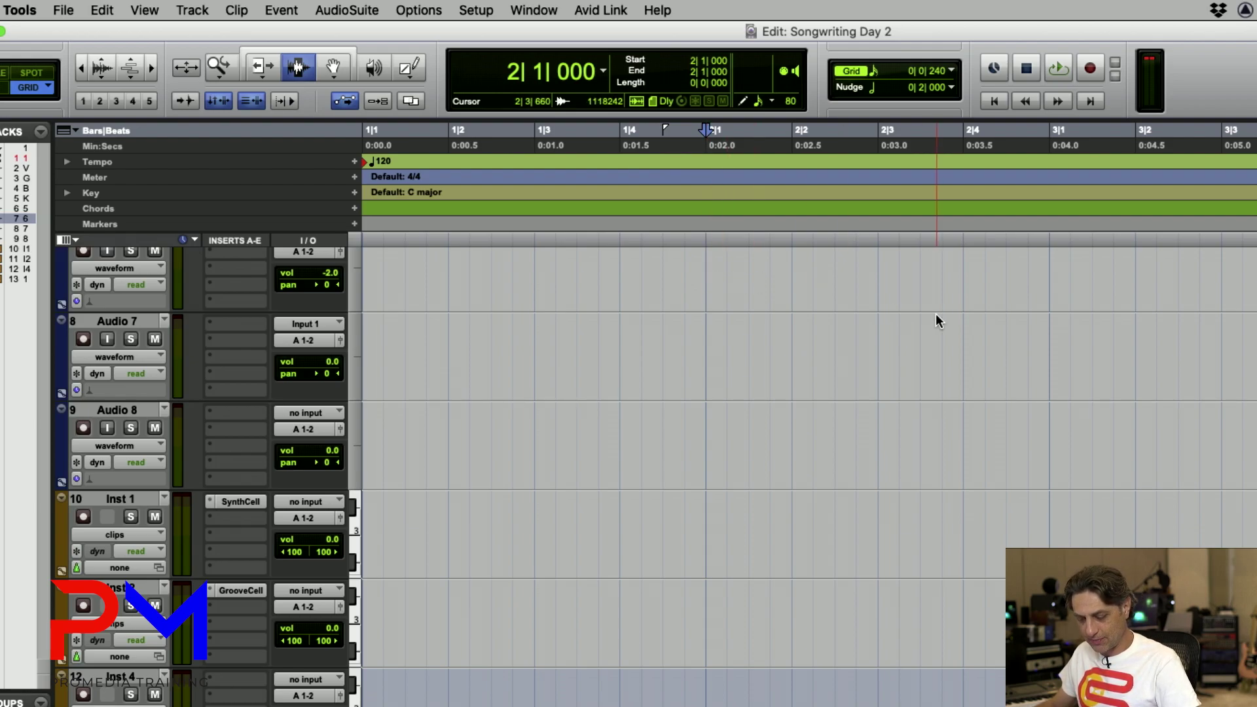
key(ctrl+alt+c)
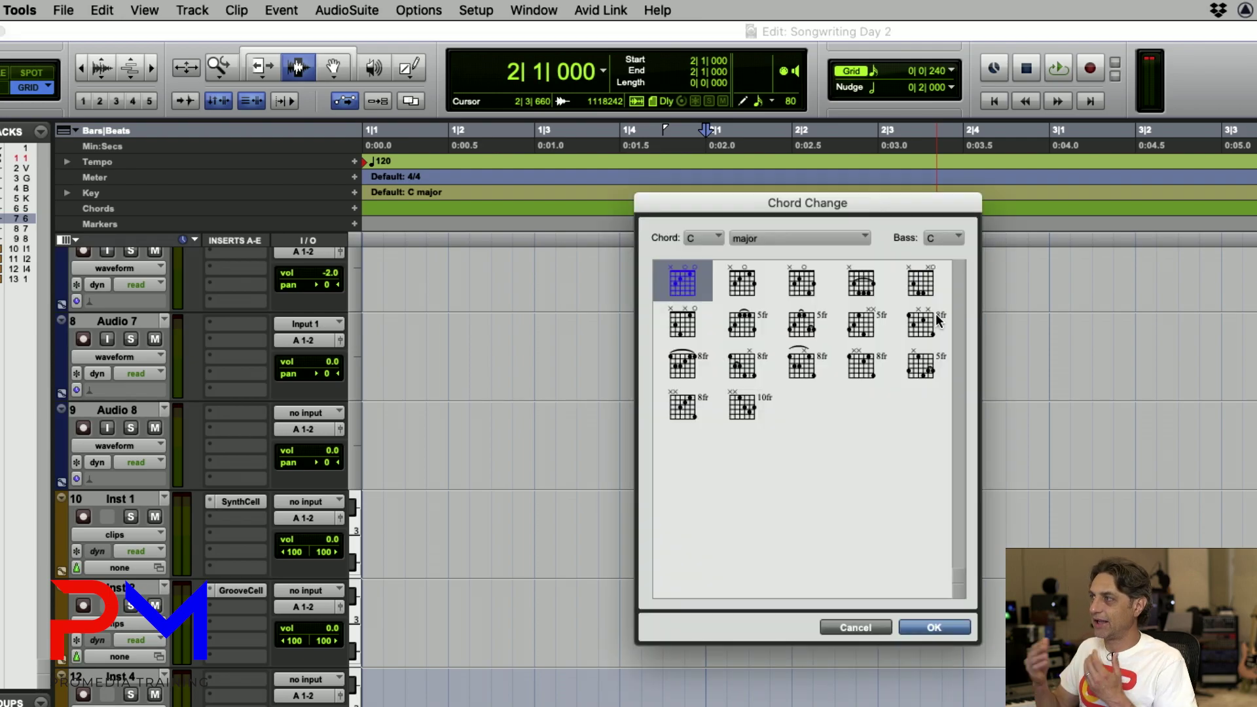
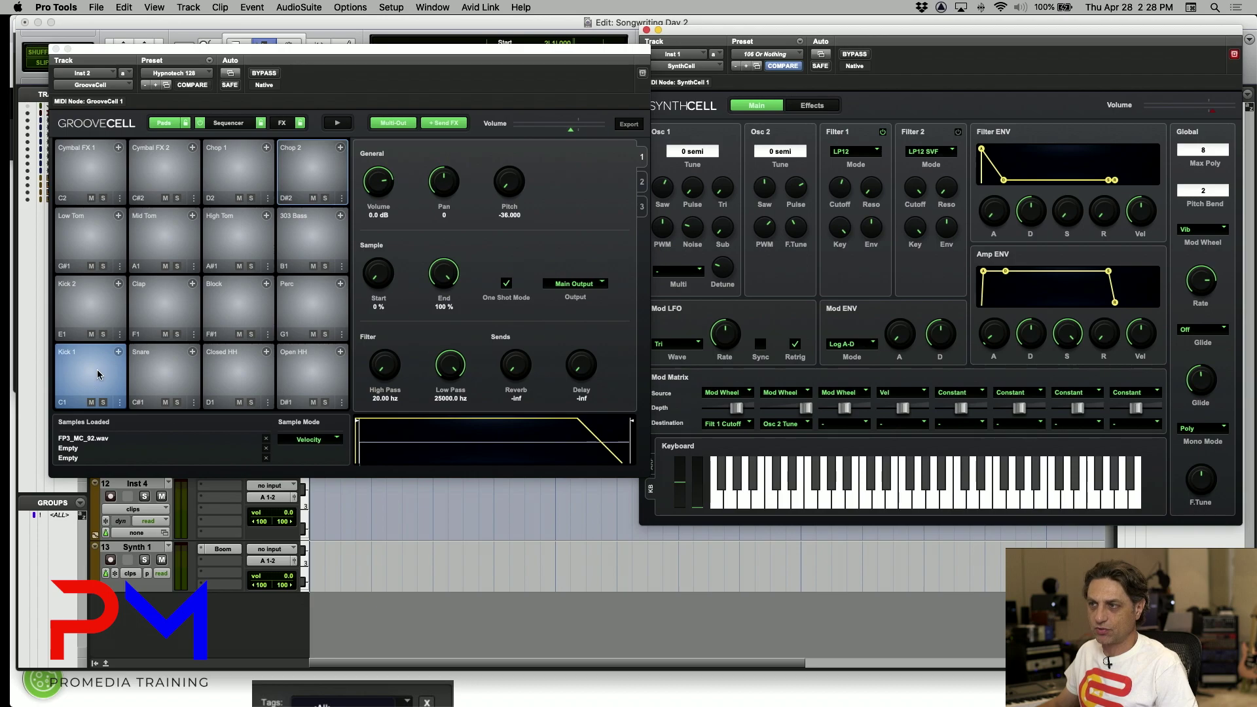
Step: Audition GrooveCell's Snare, Closed HH, Open HH, Perc and Block pads
click(163, 367)
click(232, 371)
click(308, 373)
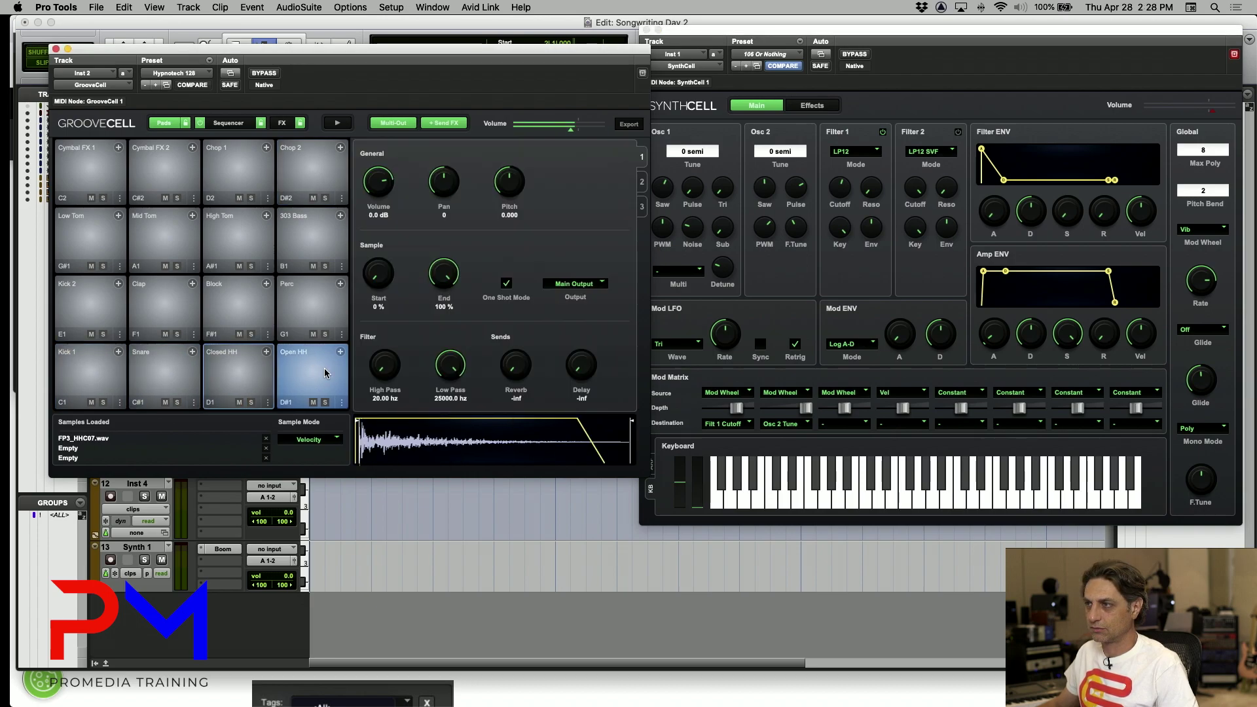
click(307, 308)
click(231, 313)
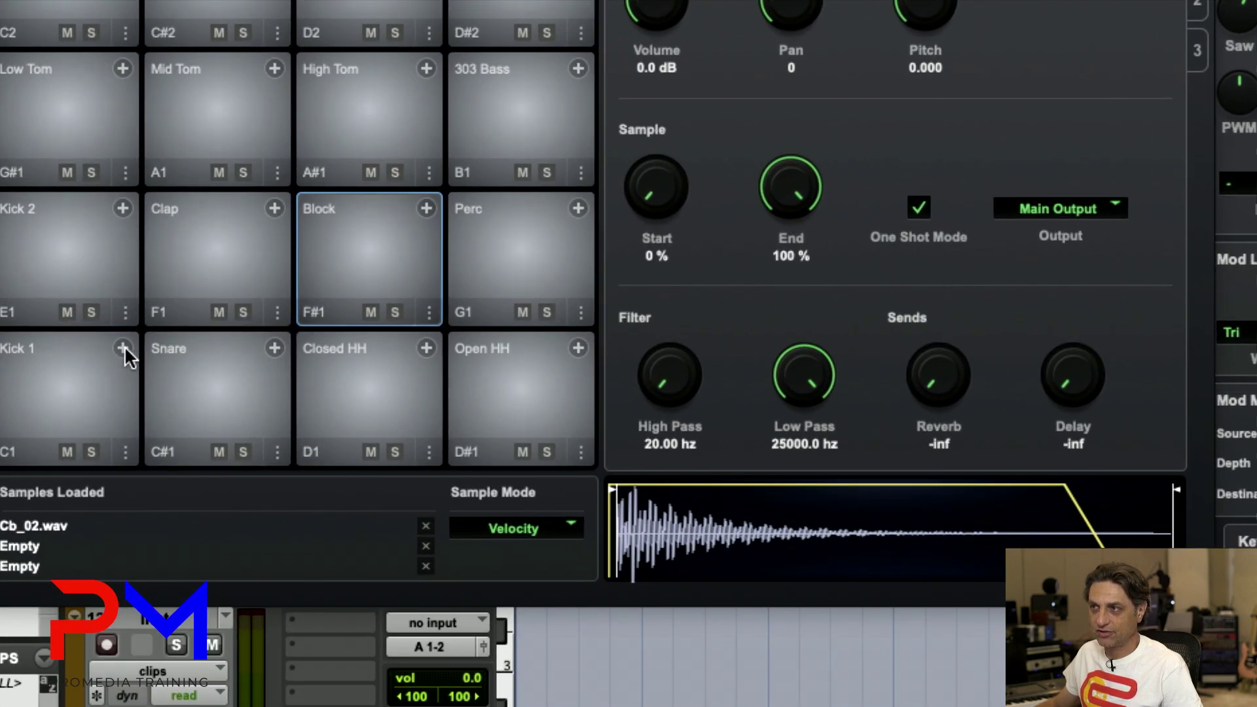
Step: Load Bassdrum-01.wav from the Roland TR-909 folder in 108 Classic Drum Machines into the Kick 1 pad
click(123, 349)
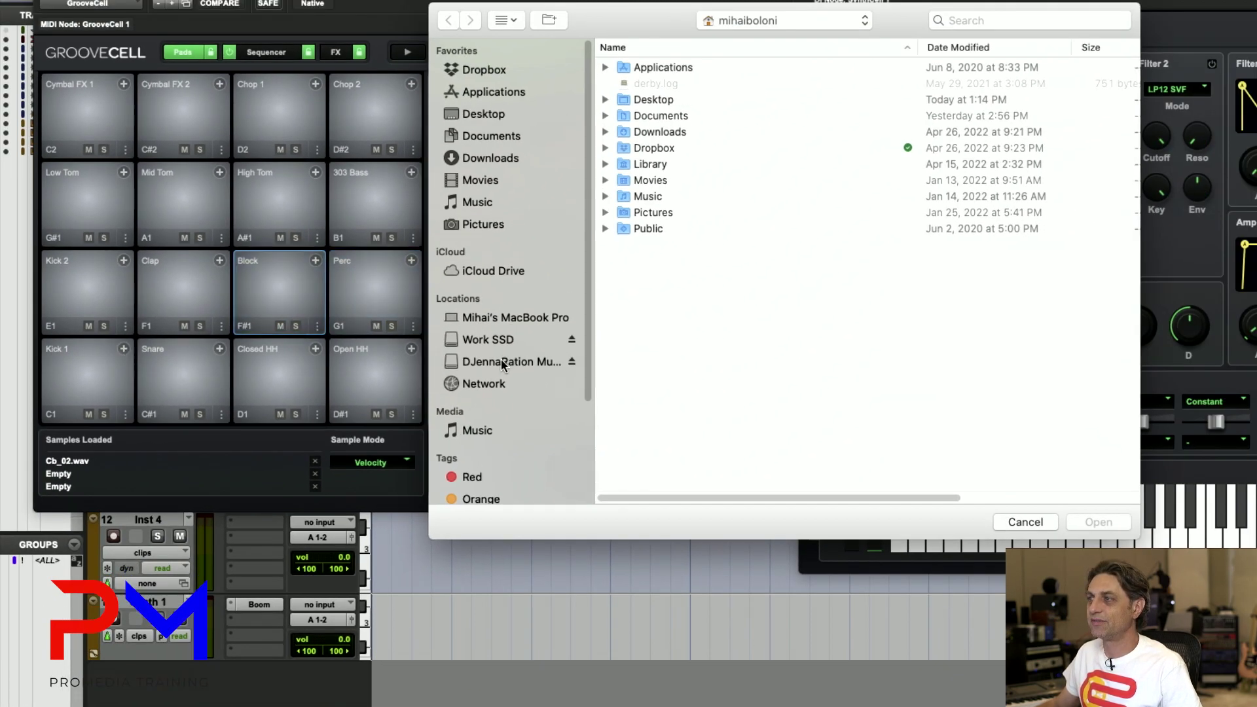
click(501, 362)
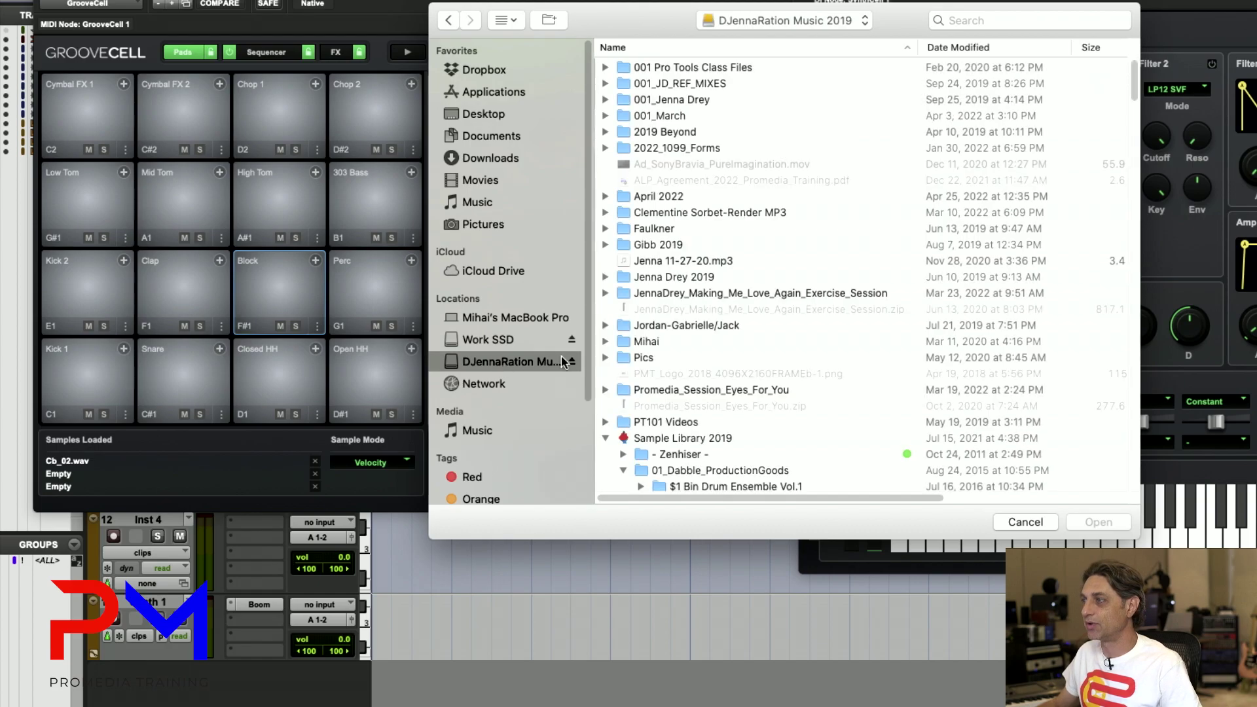
scroll(716, 401, down, 3)
scroll(716, 404, down, 5)
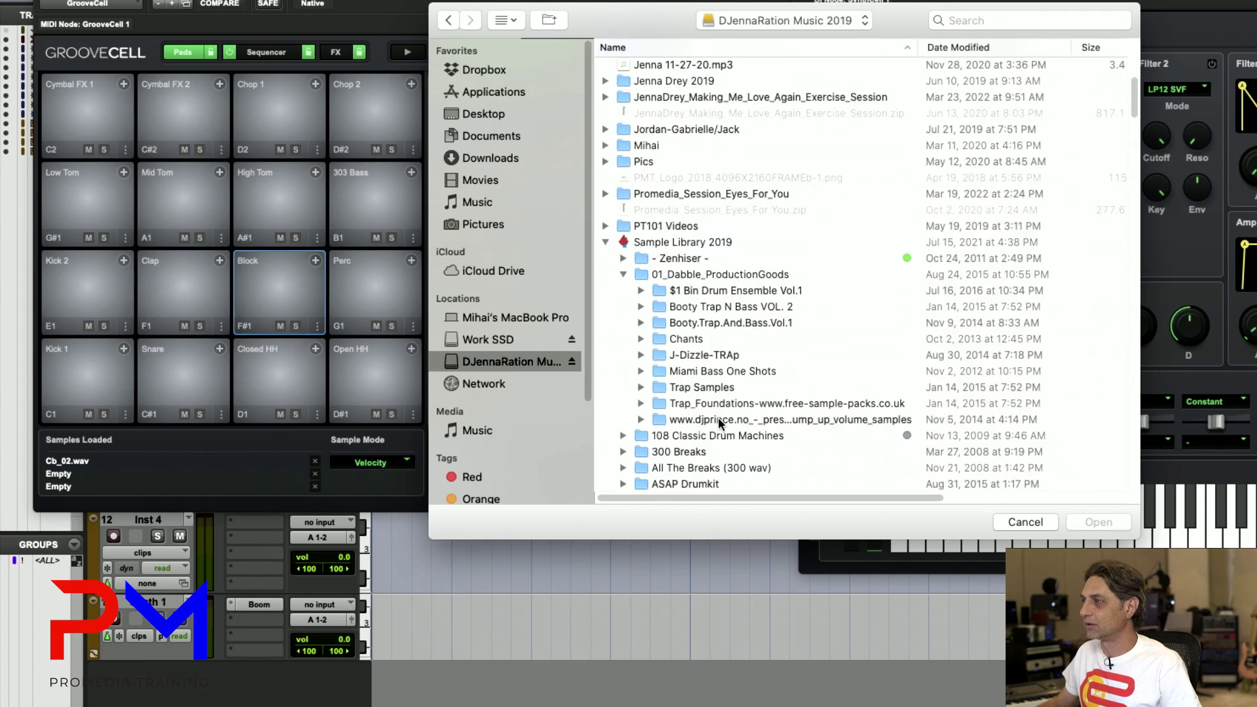
double_click(710, 435)
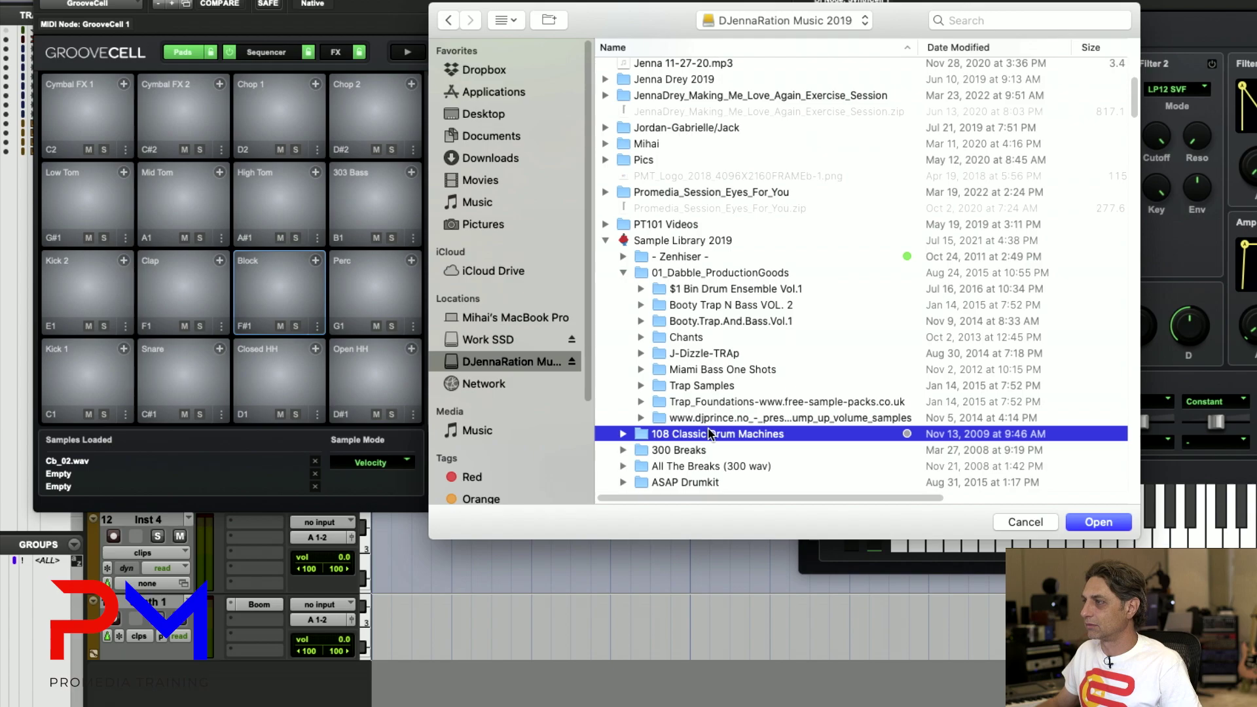
scroll(662, 275, down, 10)
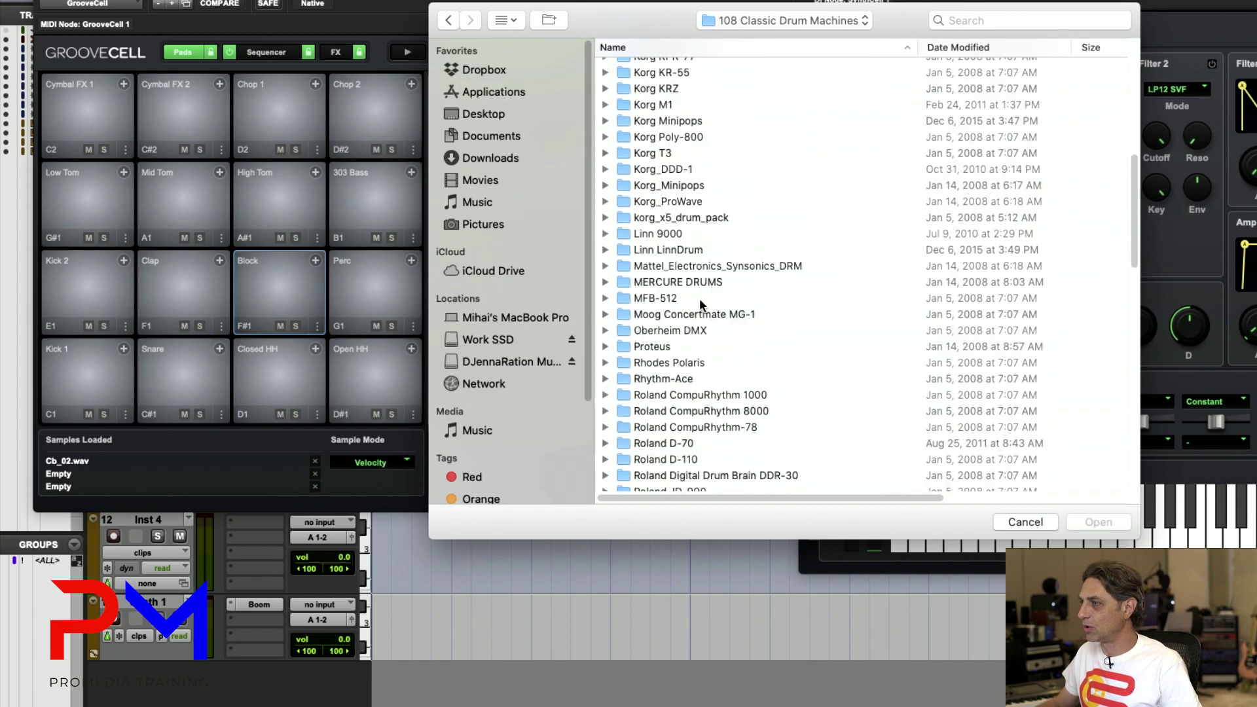
scroll(698, 311, down, 4)
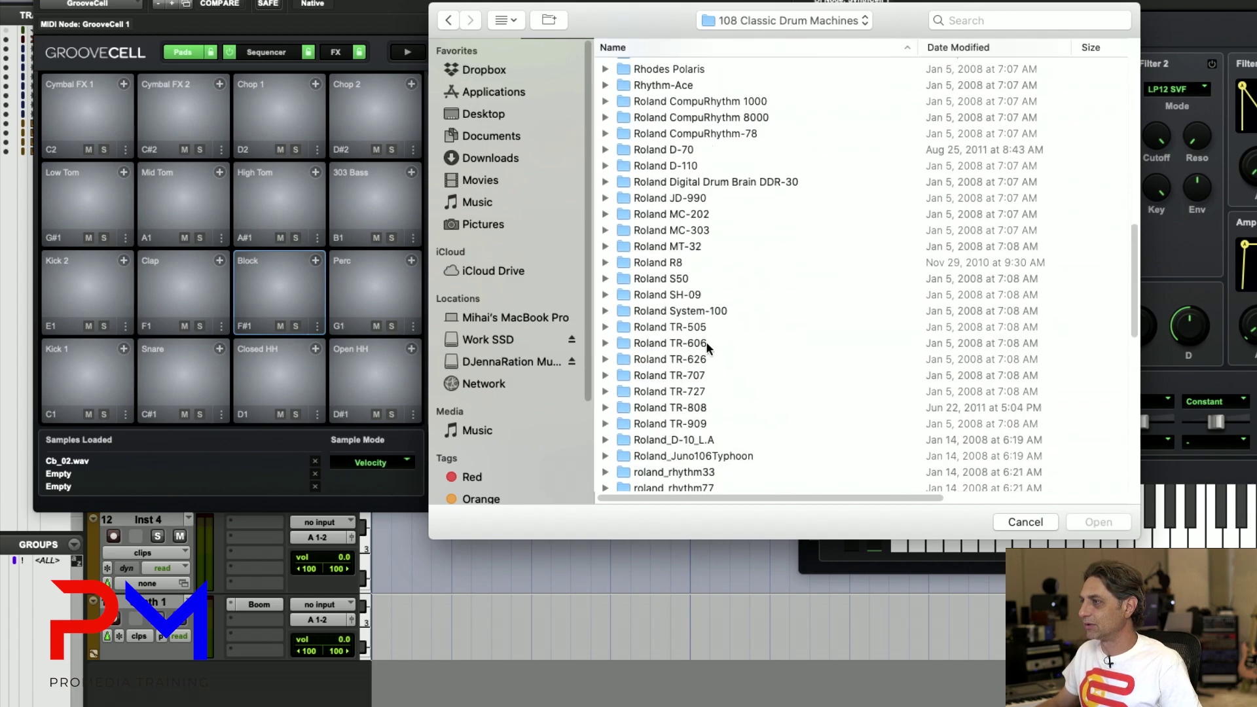
click(671, 424)
double_click(671, 425)
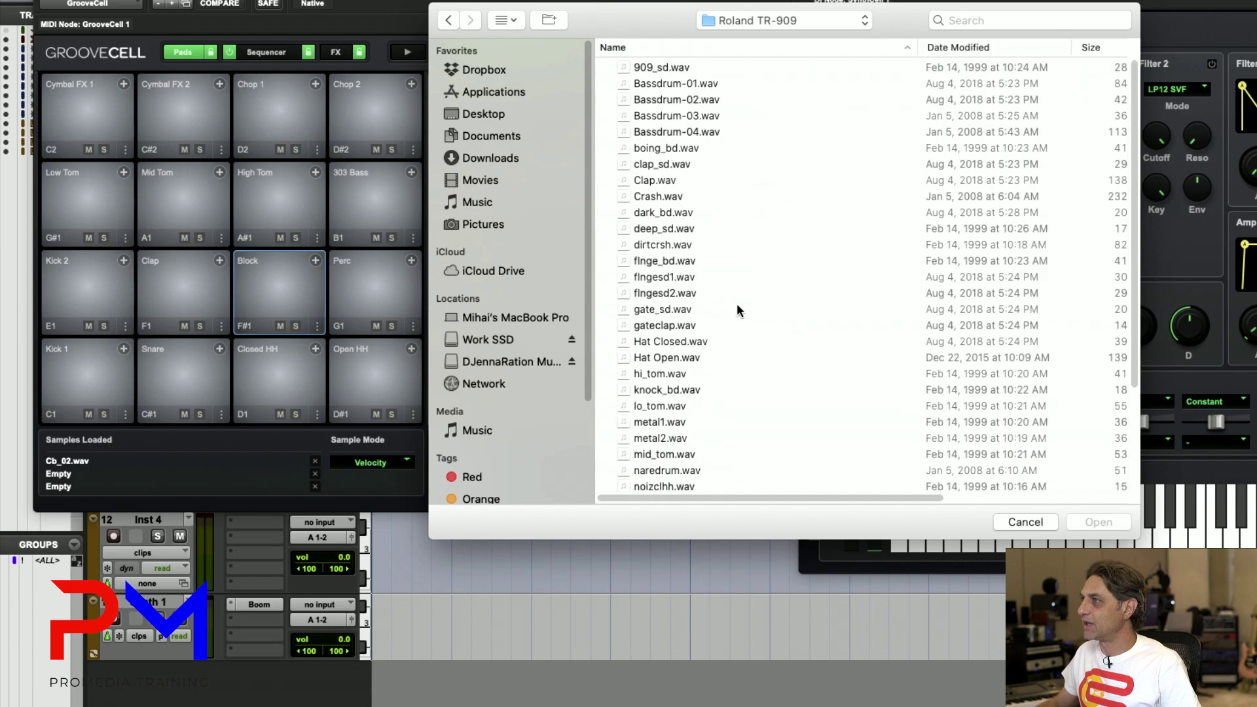
click(666, 84)
click(1090, 522)
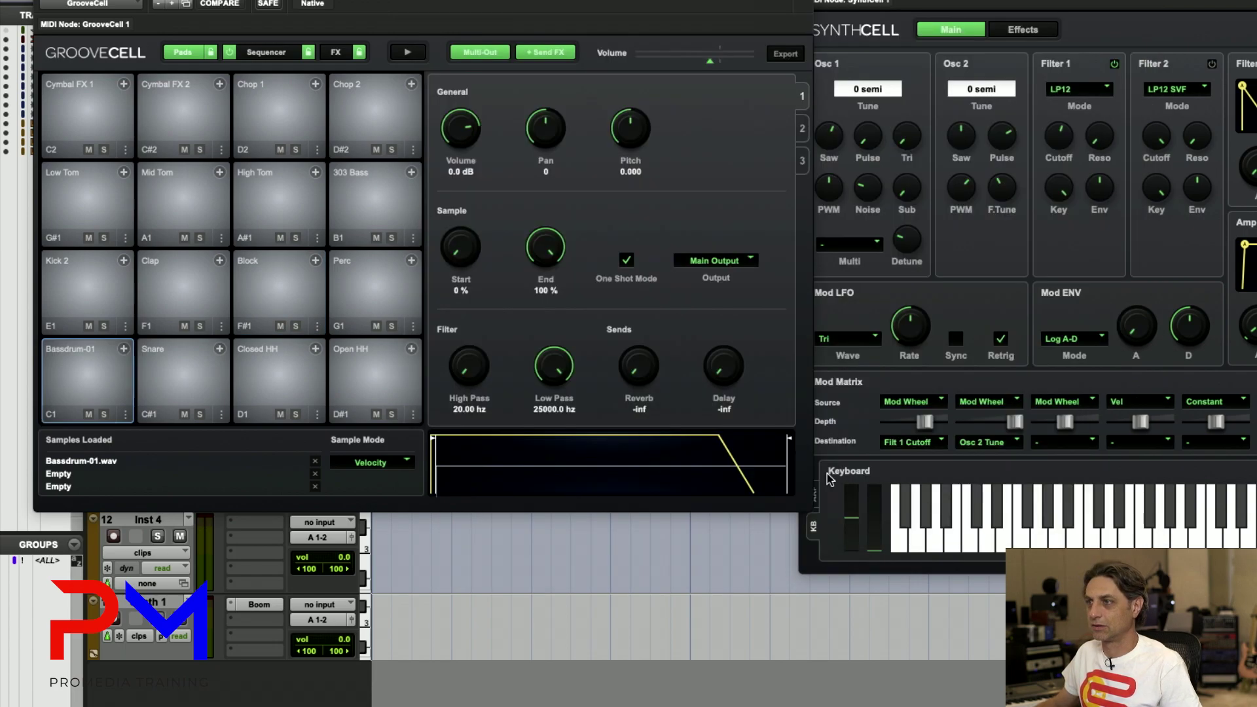
Step: Audition the newly loaded Bassdrum-01 pad, followed by the Snare, Closed HH and Open HH pads
click(80, 380)
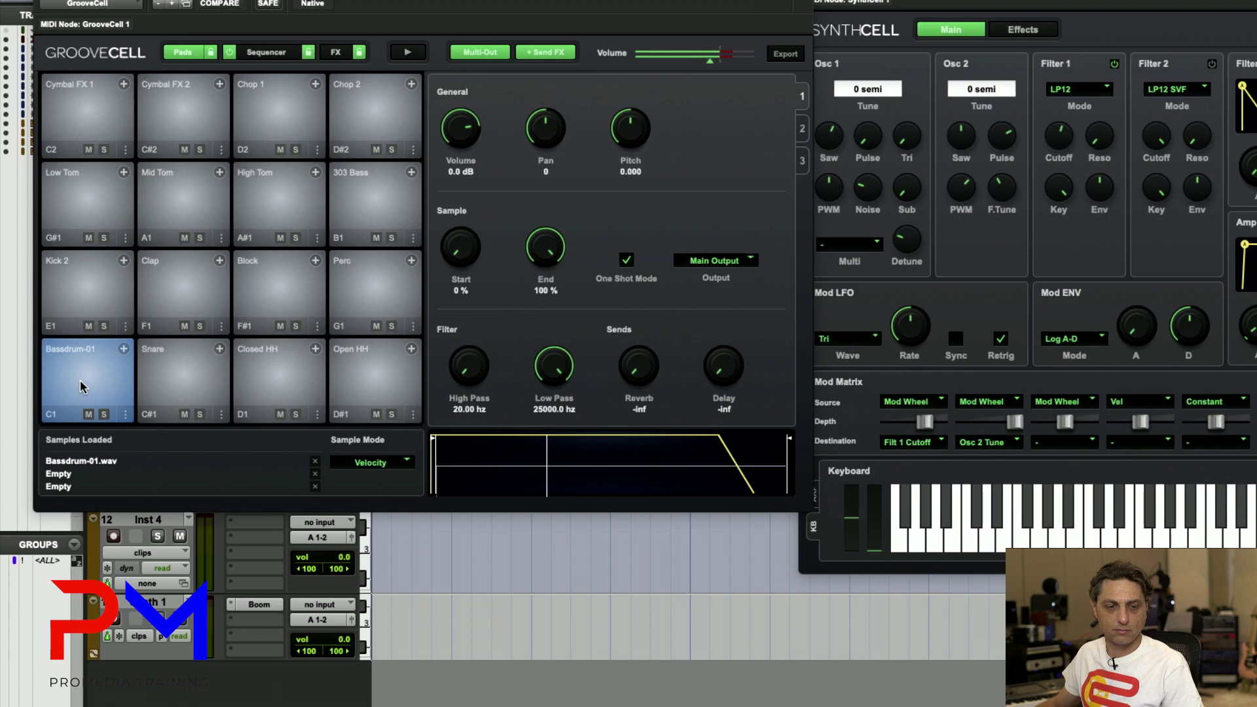
click(189, 375)
click(278, 374)
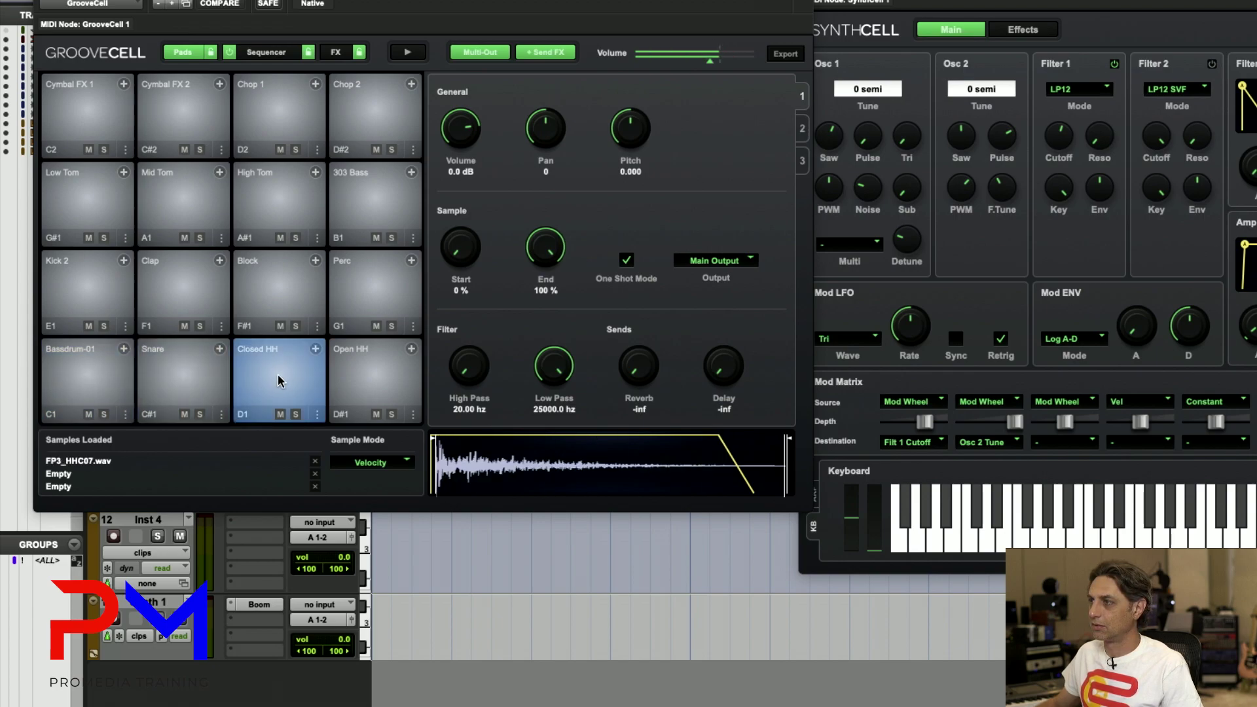
click(363, 370)
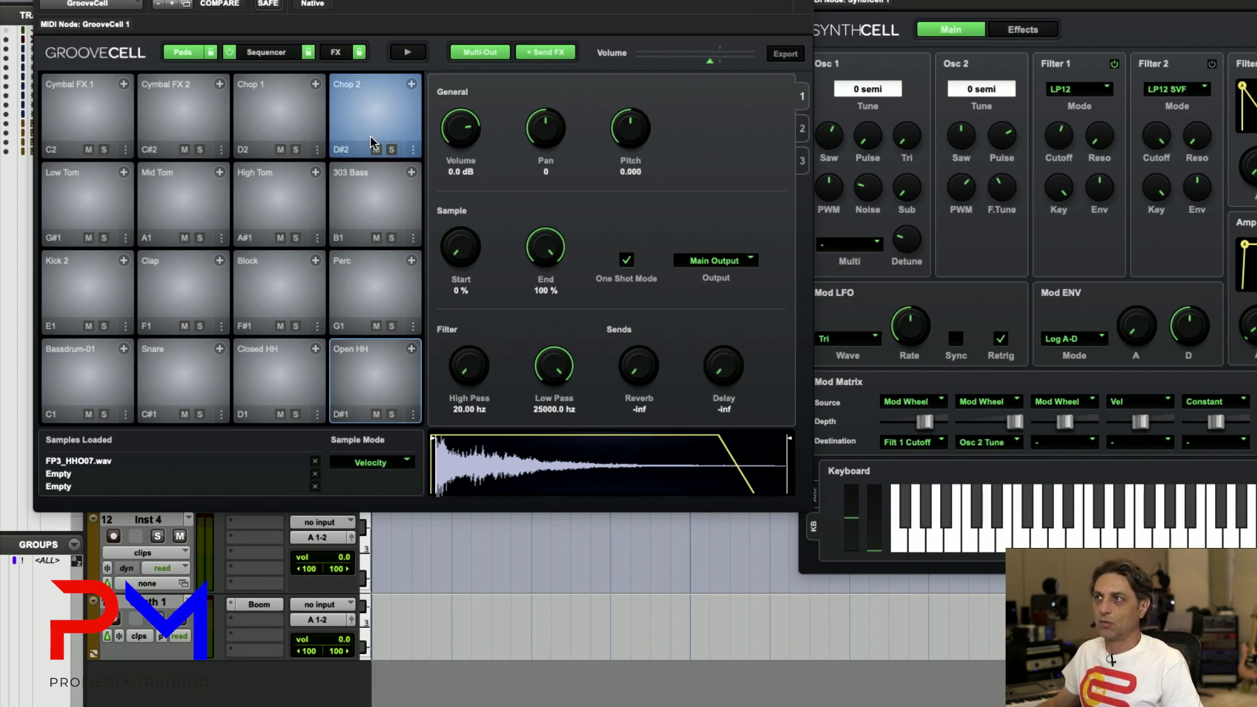
Step: Show GrooveCell's sequencer and add hits on steps 3, 7 and 11 of the Pad 1 lane
click(266, 52)
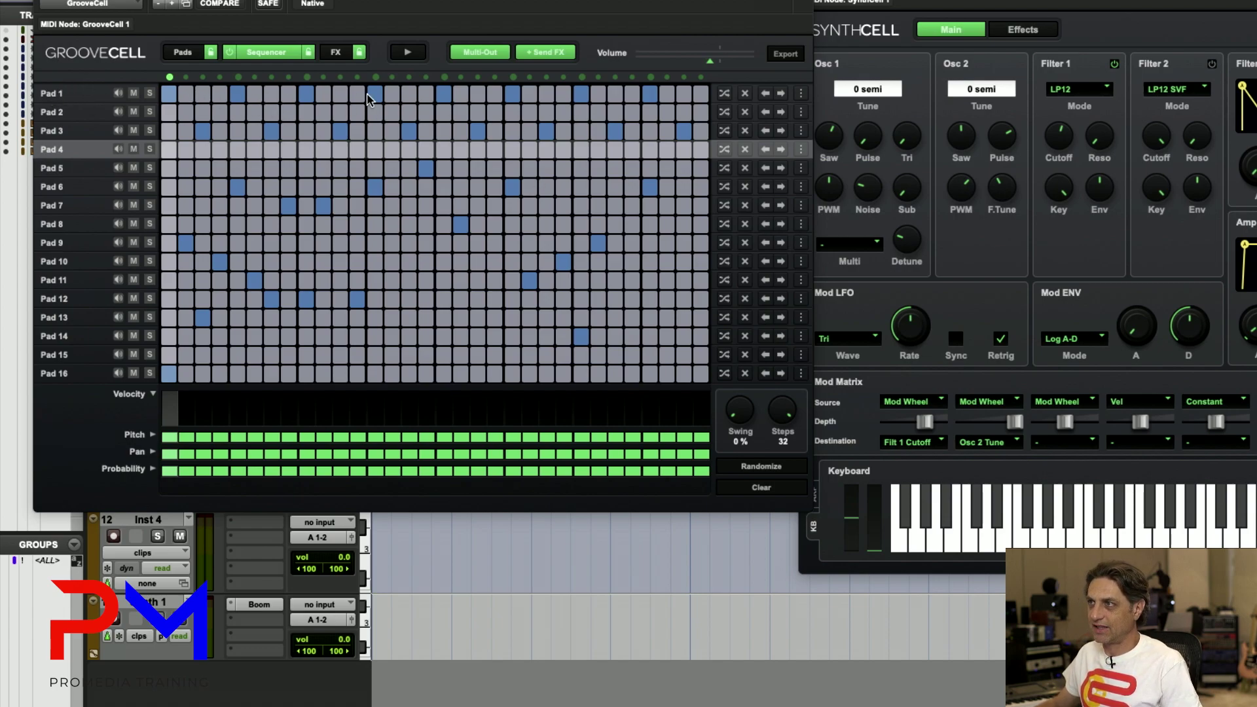
click(203, 93)
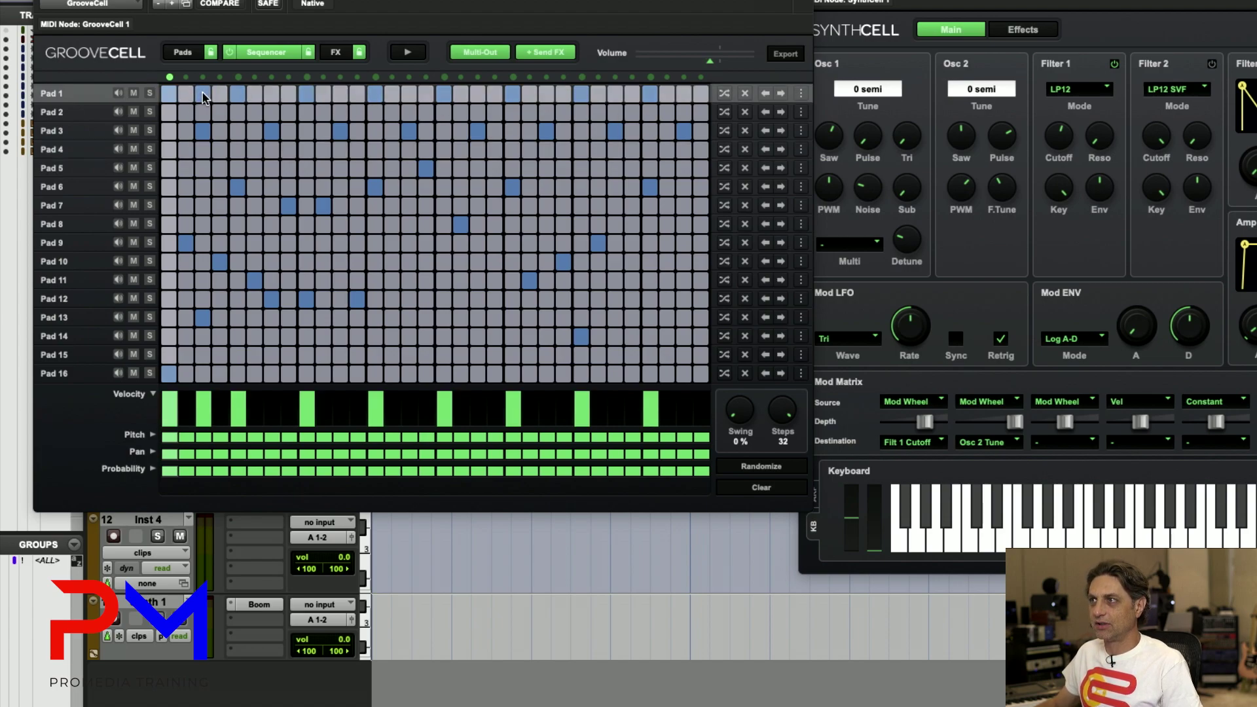
click(276, 97)
click(341, 97)
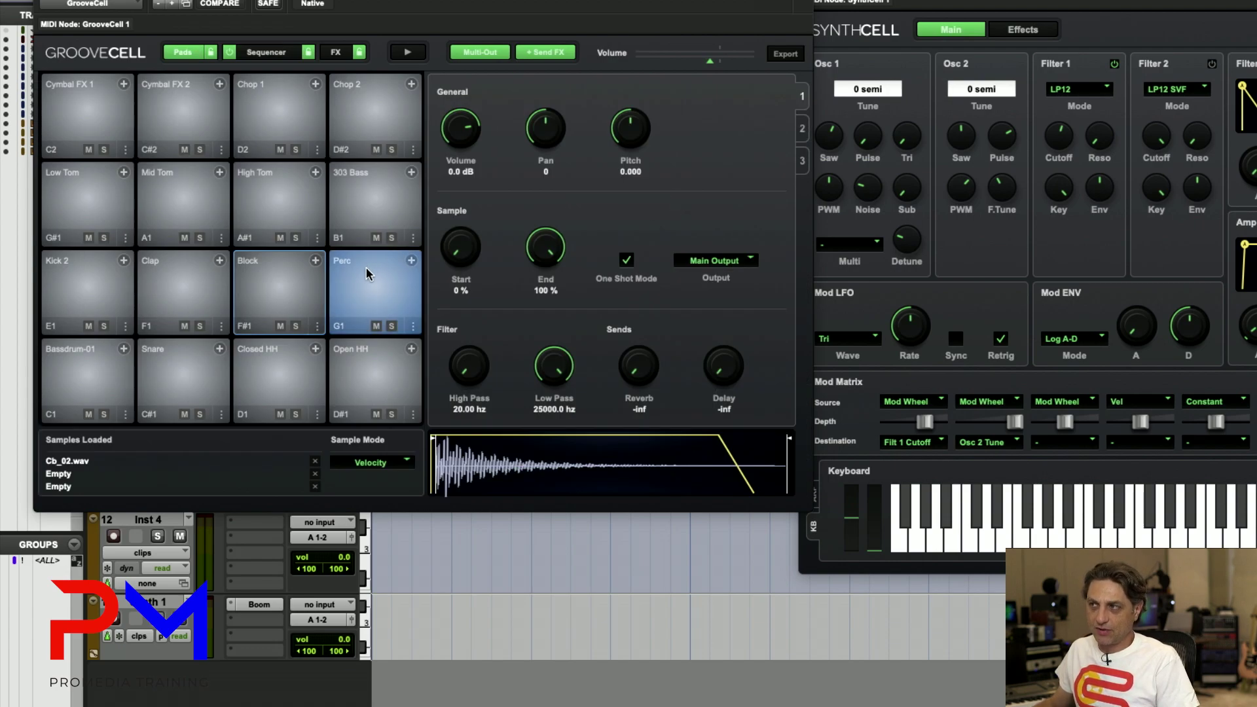
Step: Audition the 303 Bass and High Tom pads and view the output options for the High Tom pad
click(372, 187)
click(267, 200)
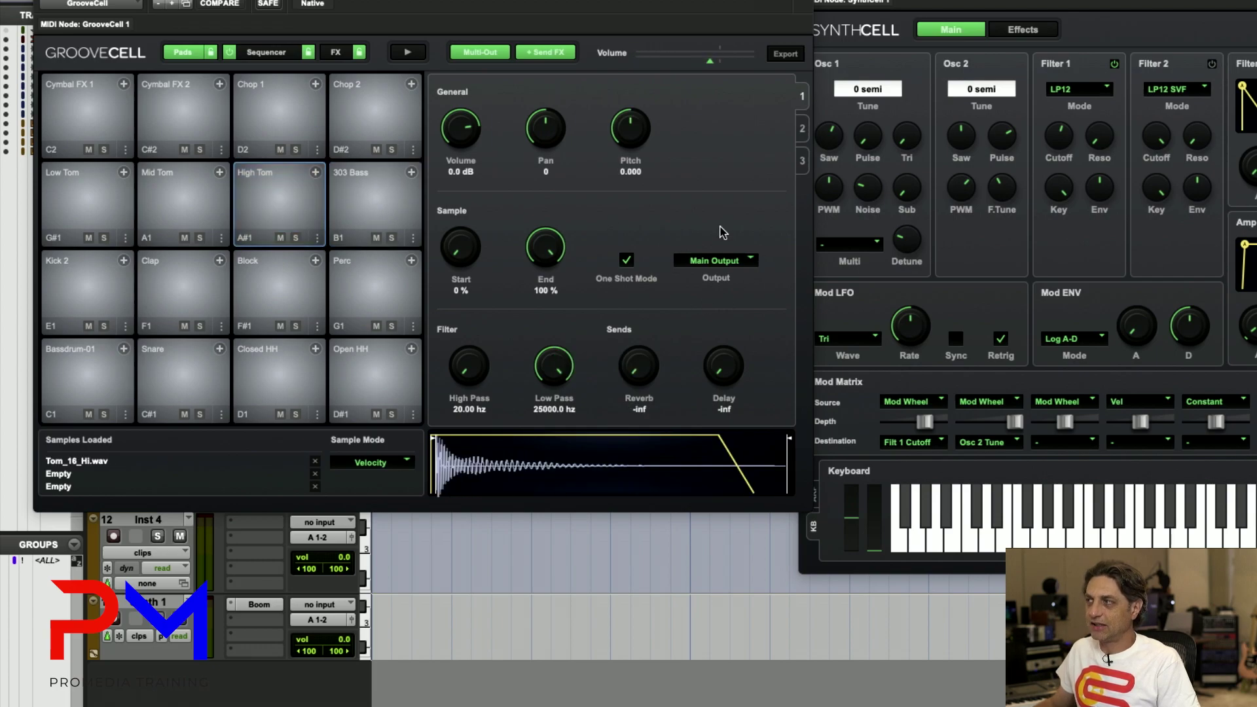
click(735, 263)
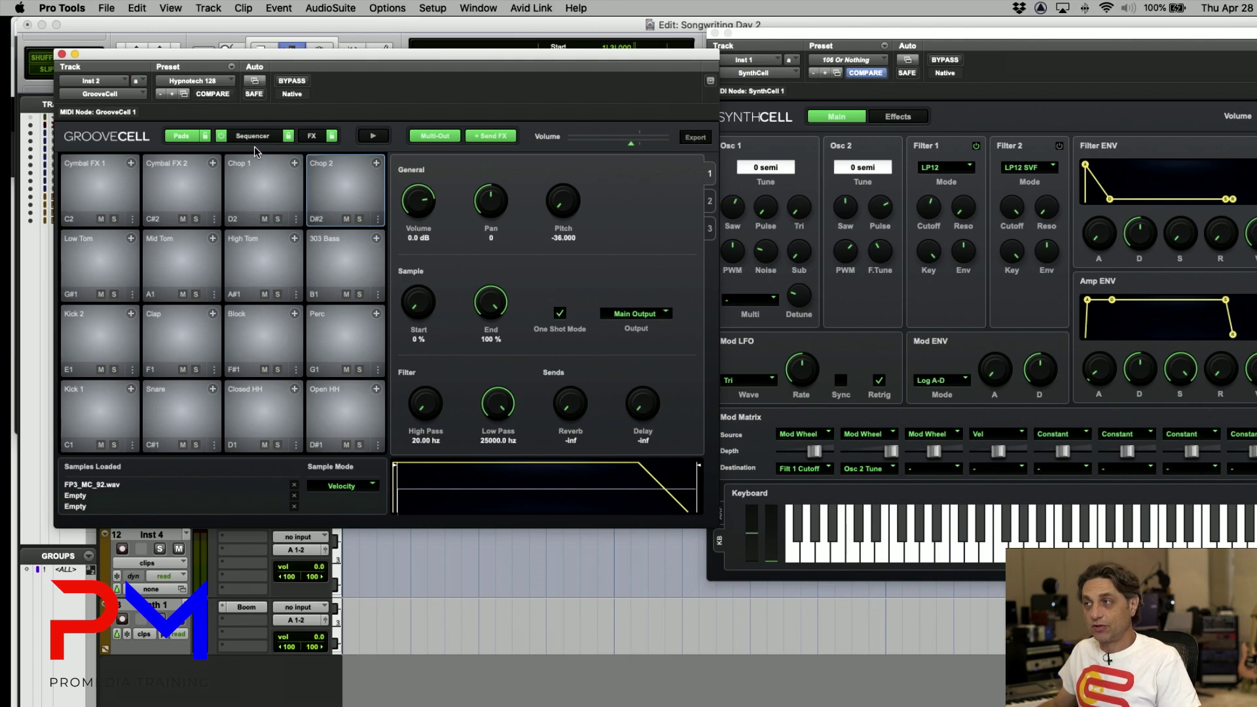
Step: Export GrooveCell's sequencer pattern as MIDI onto the Inst 4 track and as audio onto a new track below Synth 1
click(259, 138)
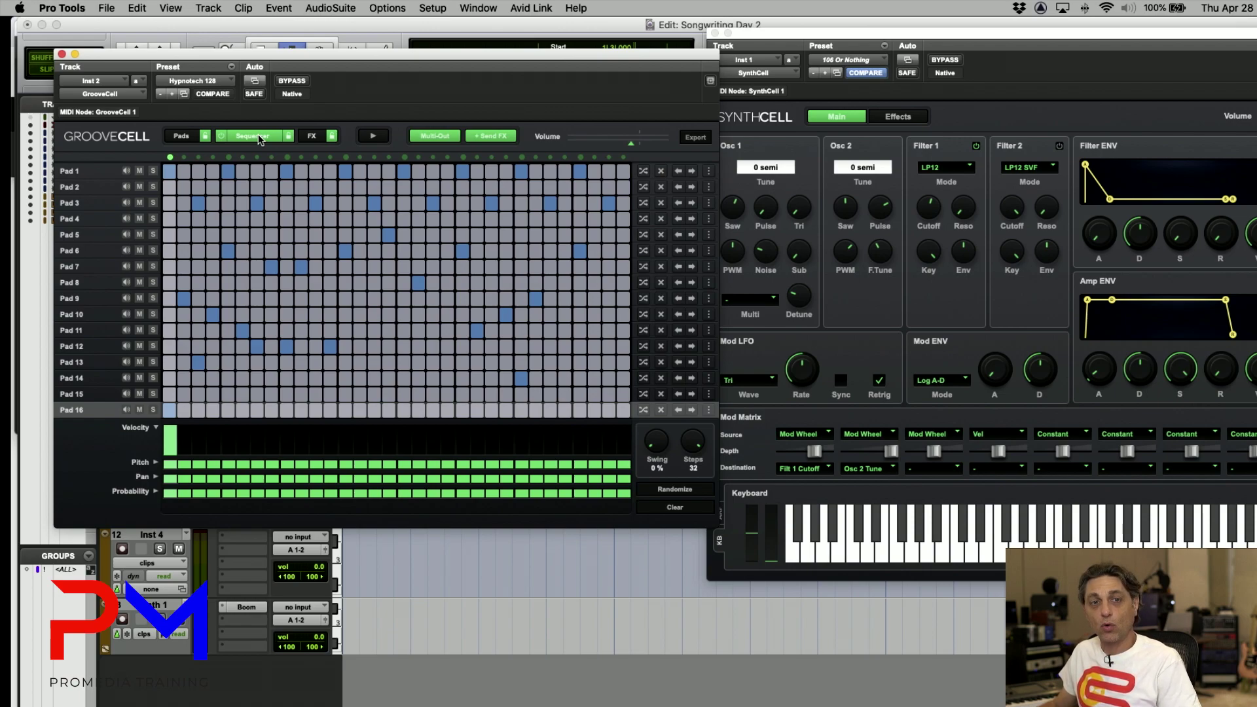
click(693, 141)
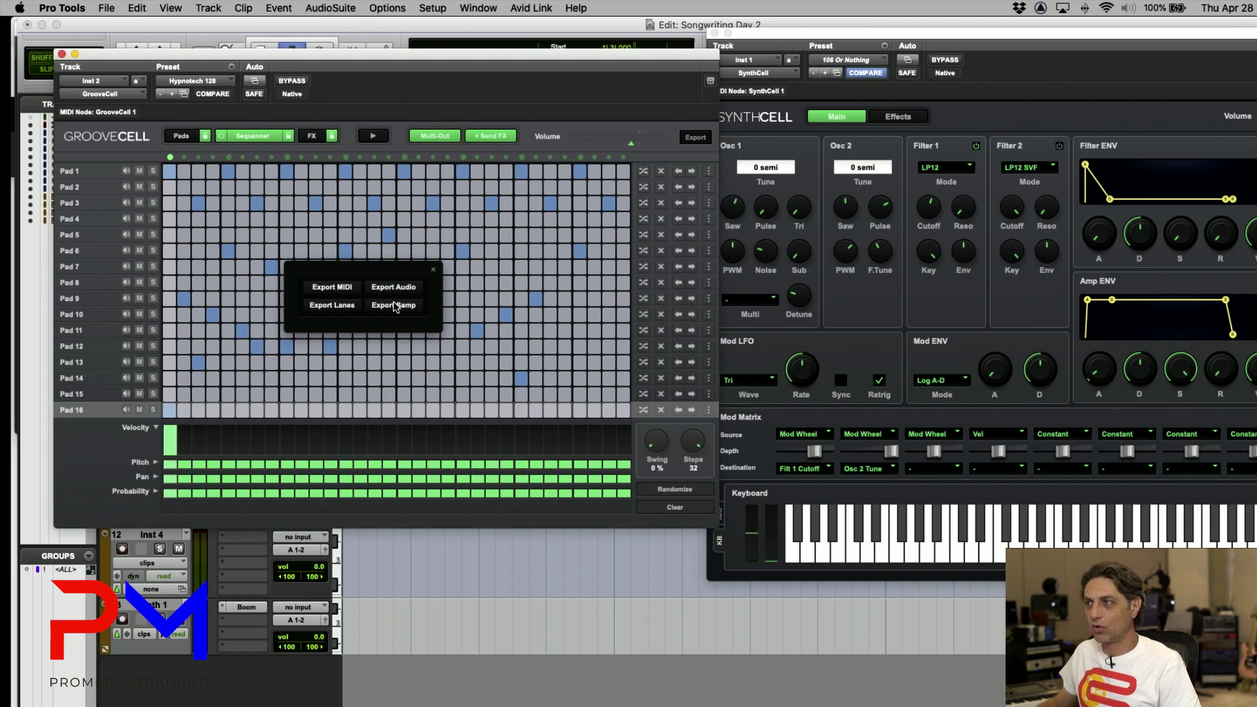
click(323, 293)
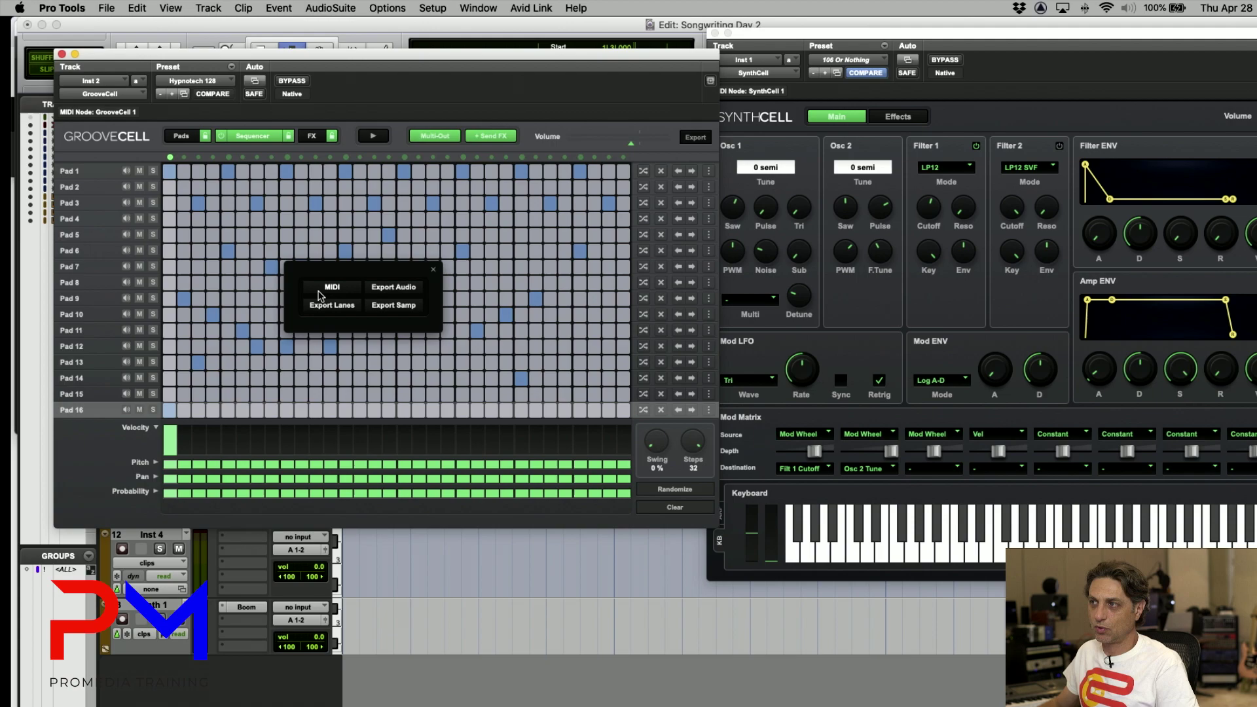
drag(323, 292, 419, 574)
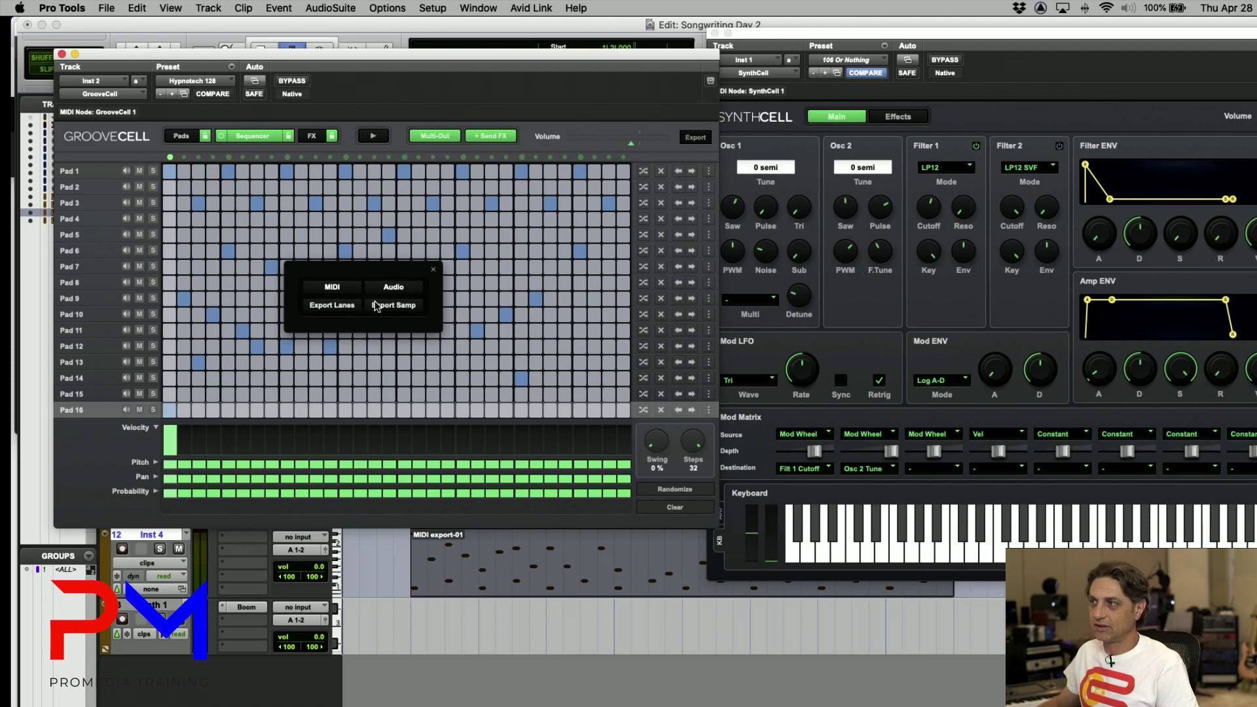
drag(395, 292, 407, 680)
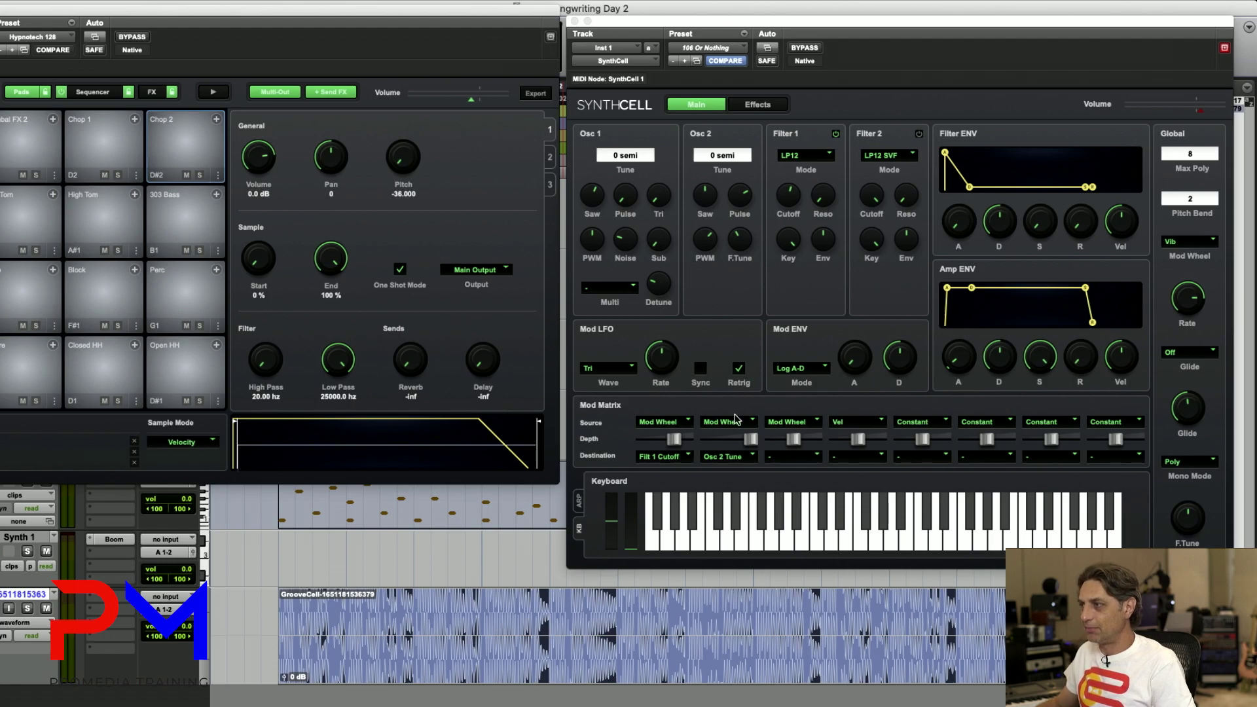
Step: Audition a couple of notes on SynthCell's on-screen keyboard
click(693, 529)
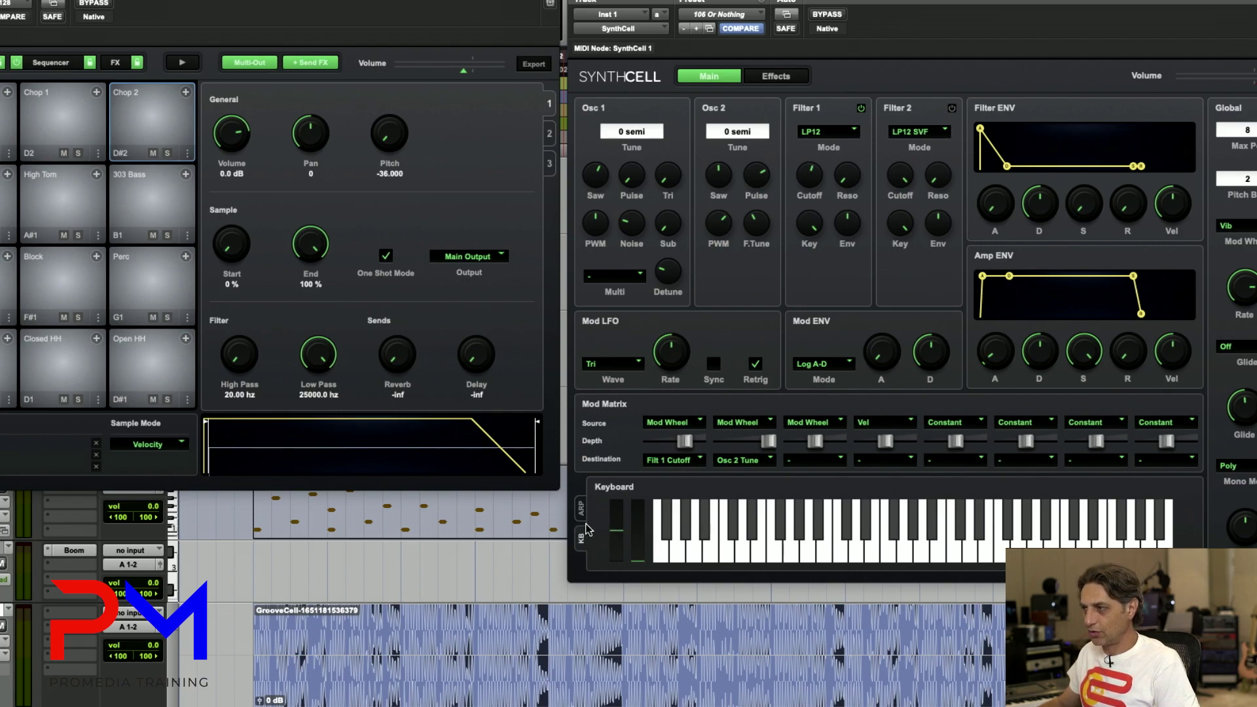
click(741, 552)
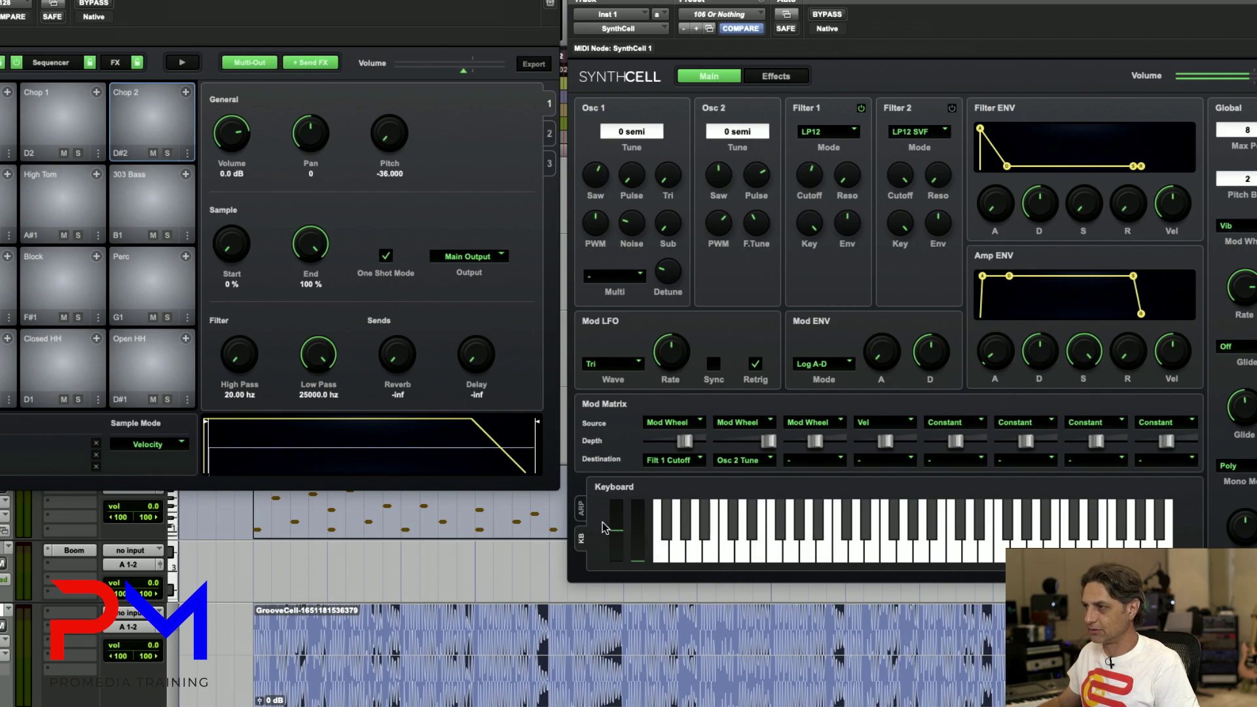
Step: View the Mode and Octave options of SynthCell's arpeggiator without changing them, and show the plug-in's effects page
click(581, 509)
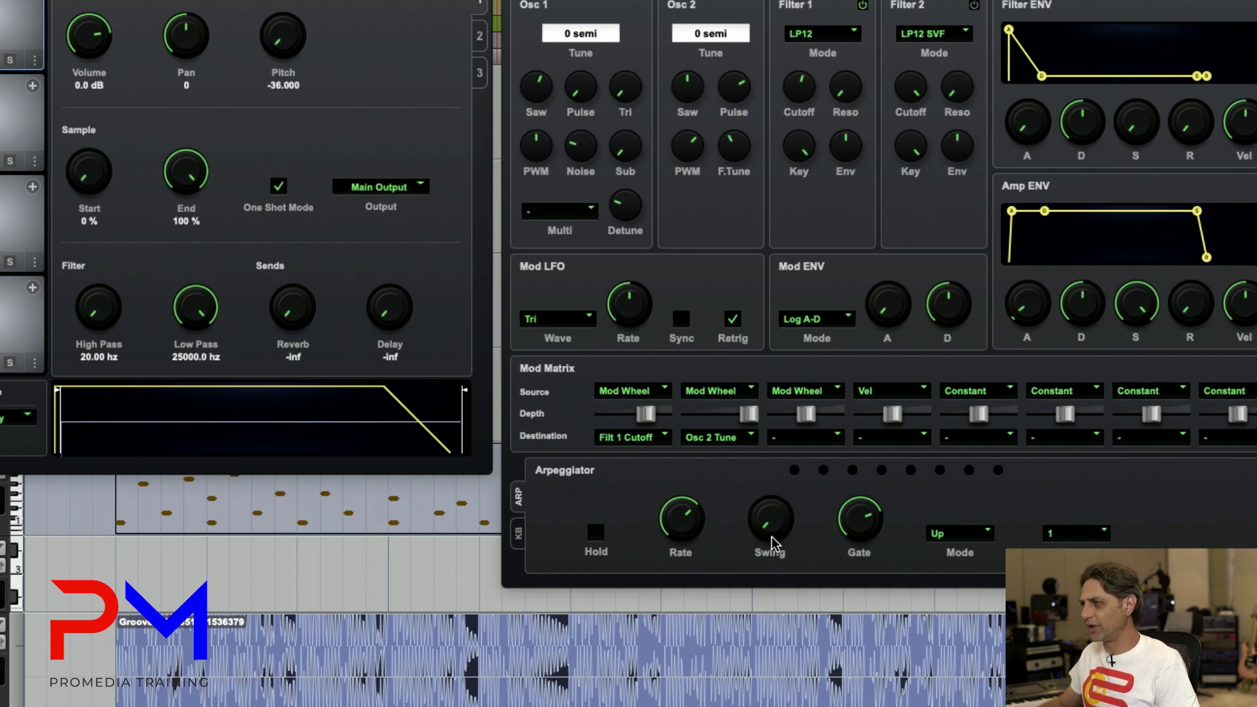
click(962, 533)
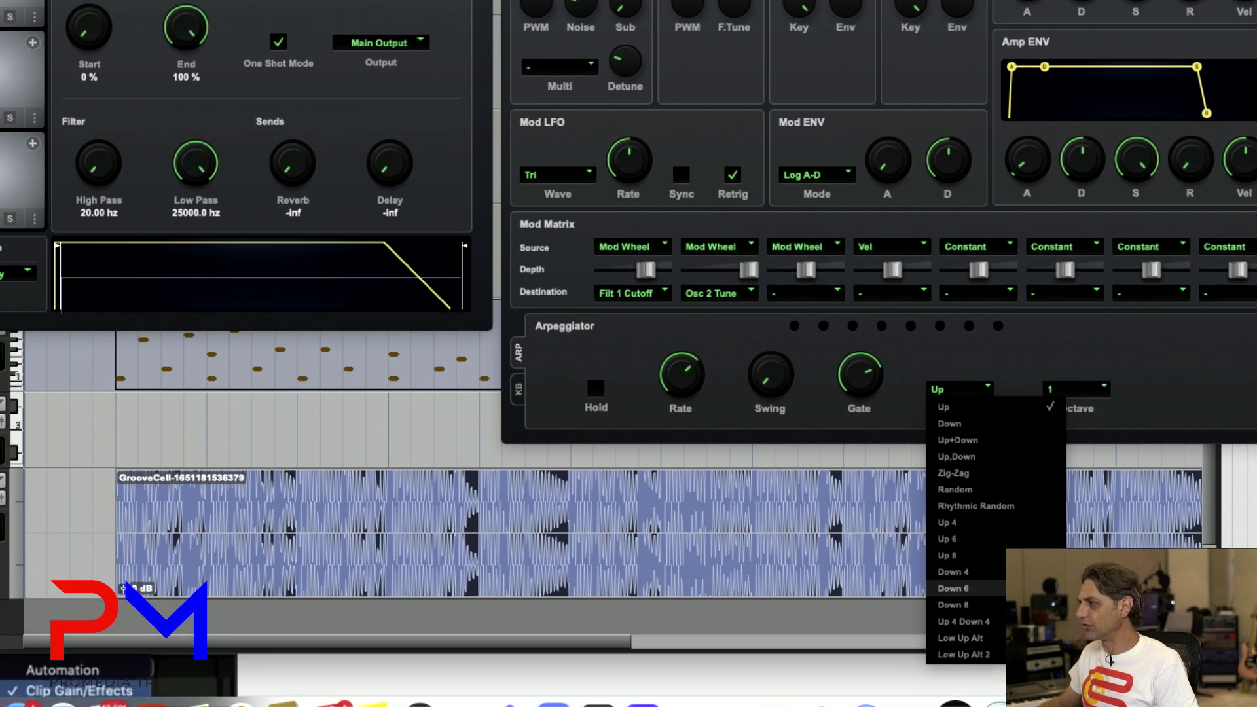
click(1181, 523)
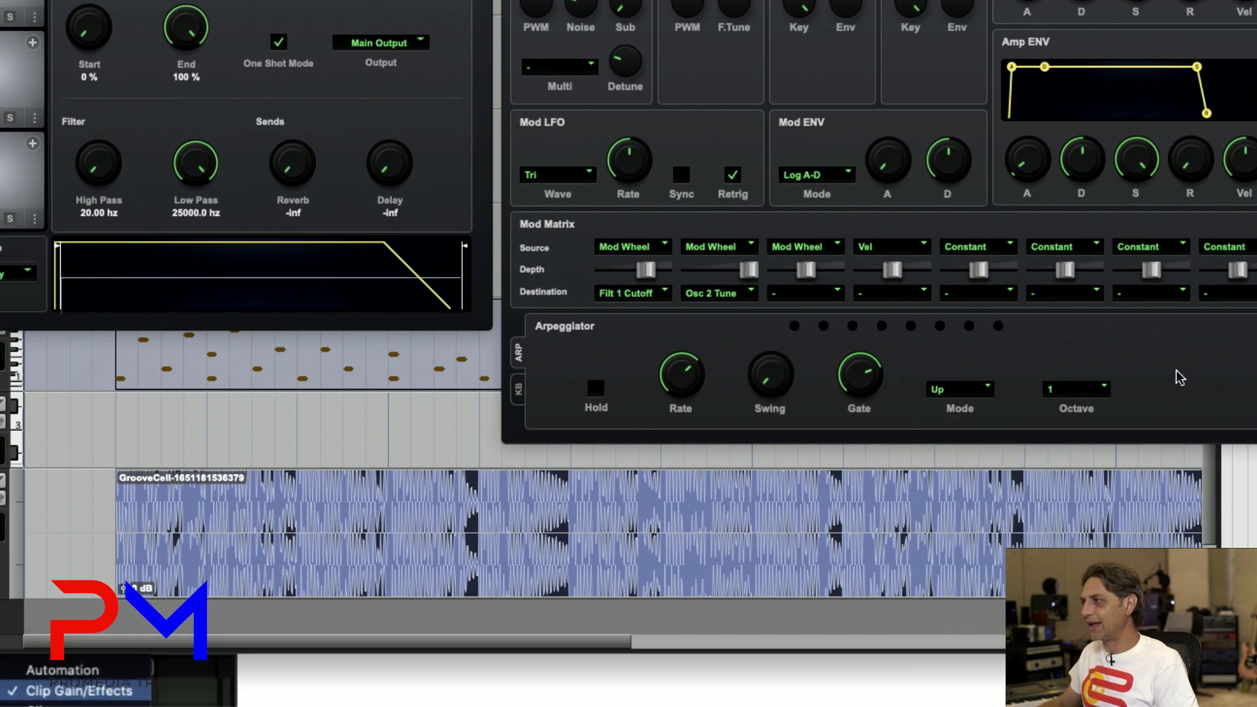
click(1088, 389)
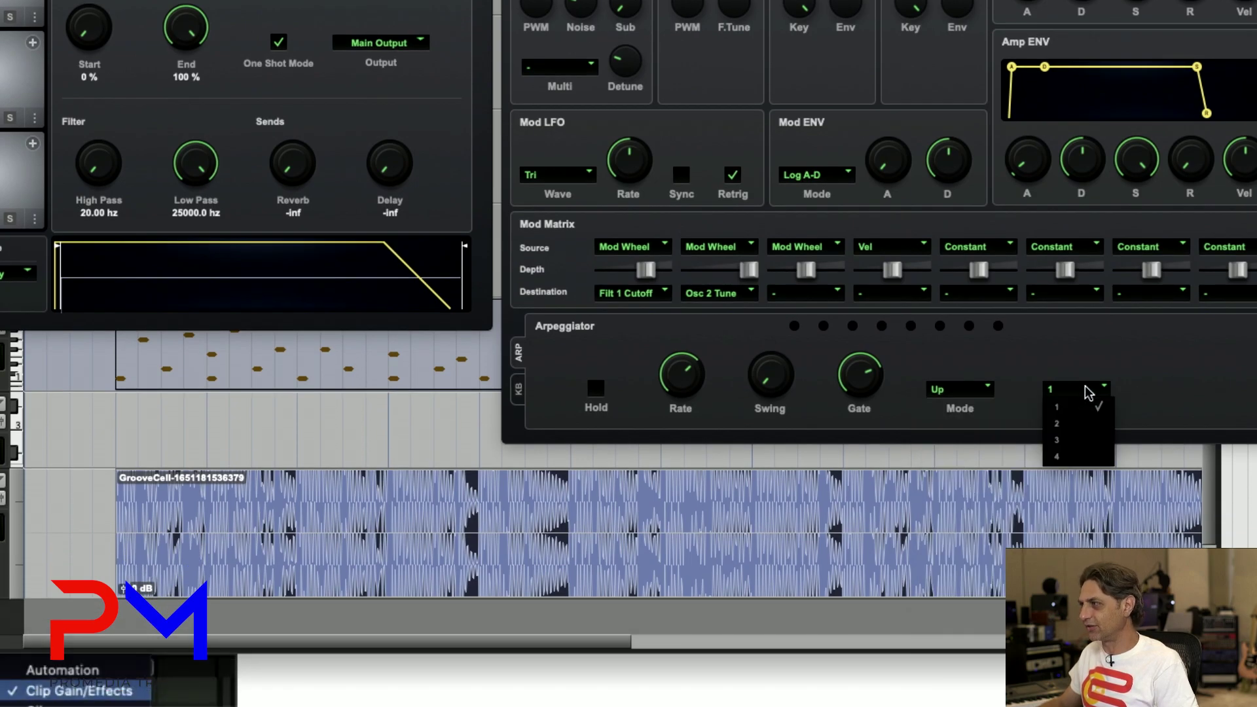
click(1032, 358)
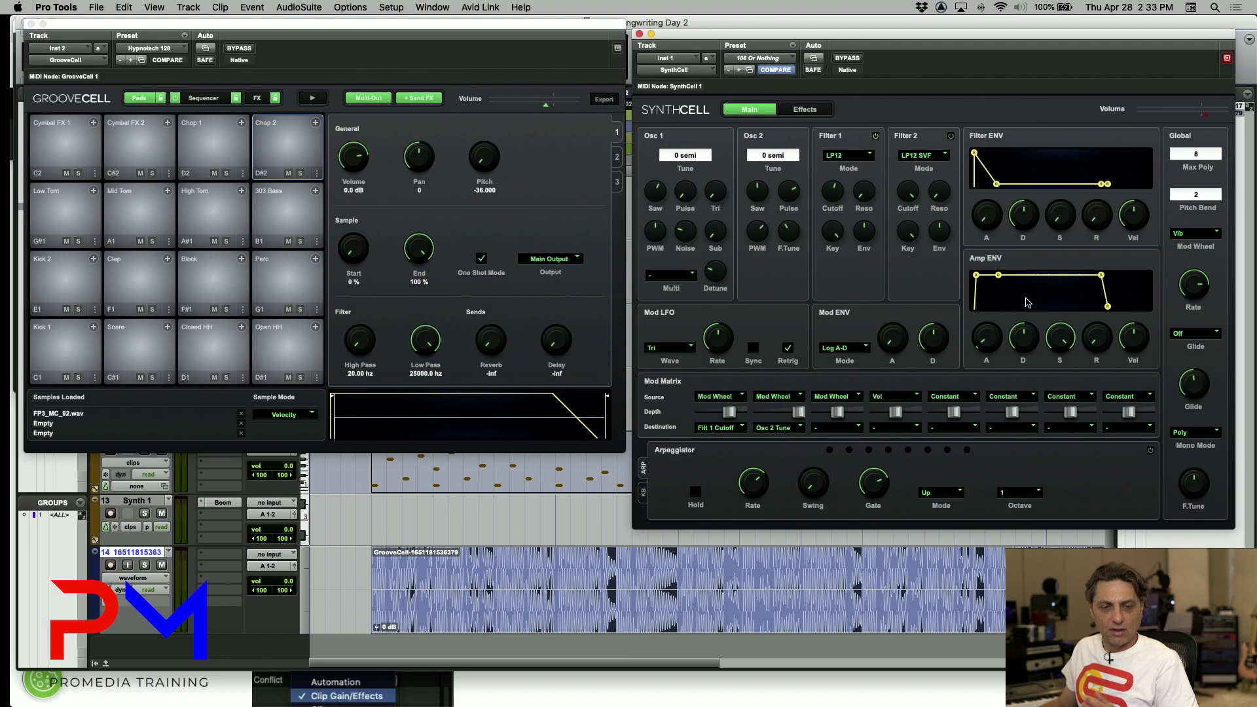
click(792, 111)
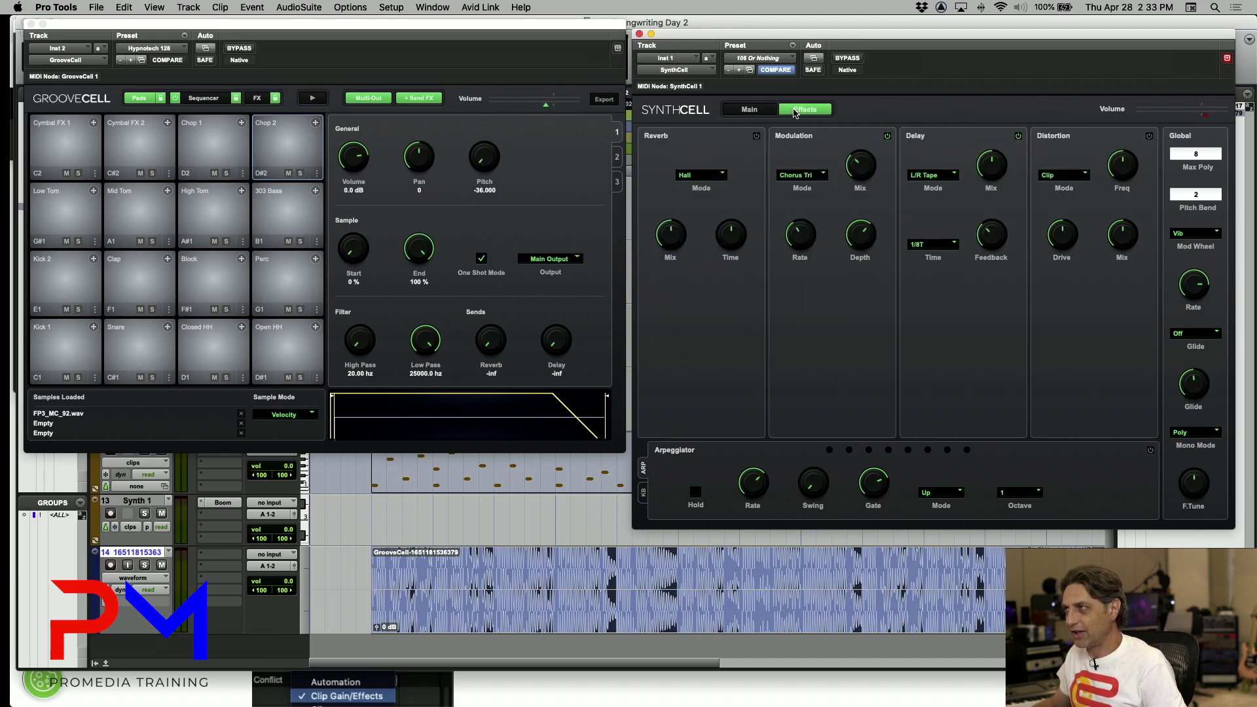